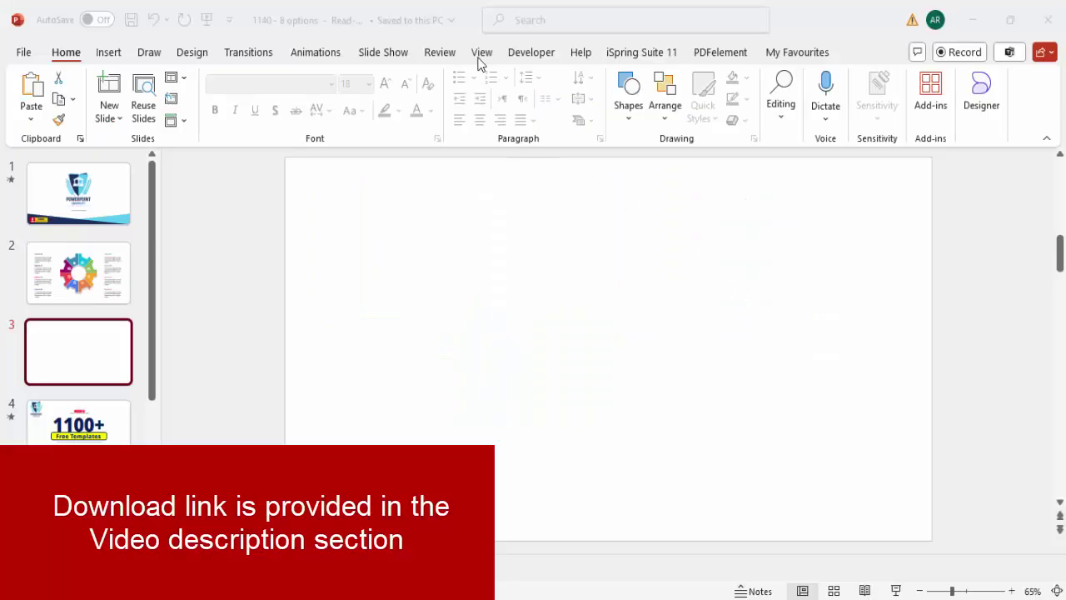
Show the slide guides and insert a hollow circle (donut) shape on blank slide 3
{"action": "left_click", "coordinate": [481, 55]}
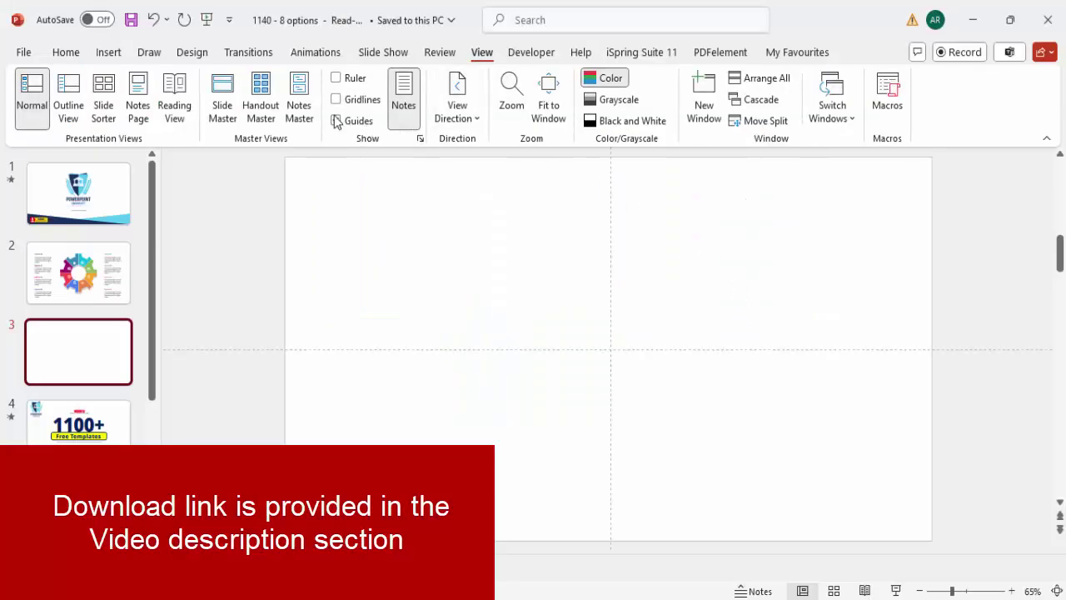
{"action": "left_click", "coordinate": [123, 56]}
{"action": "left_click", "coordinate": [348, 122]}
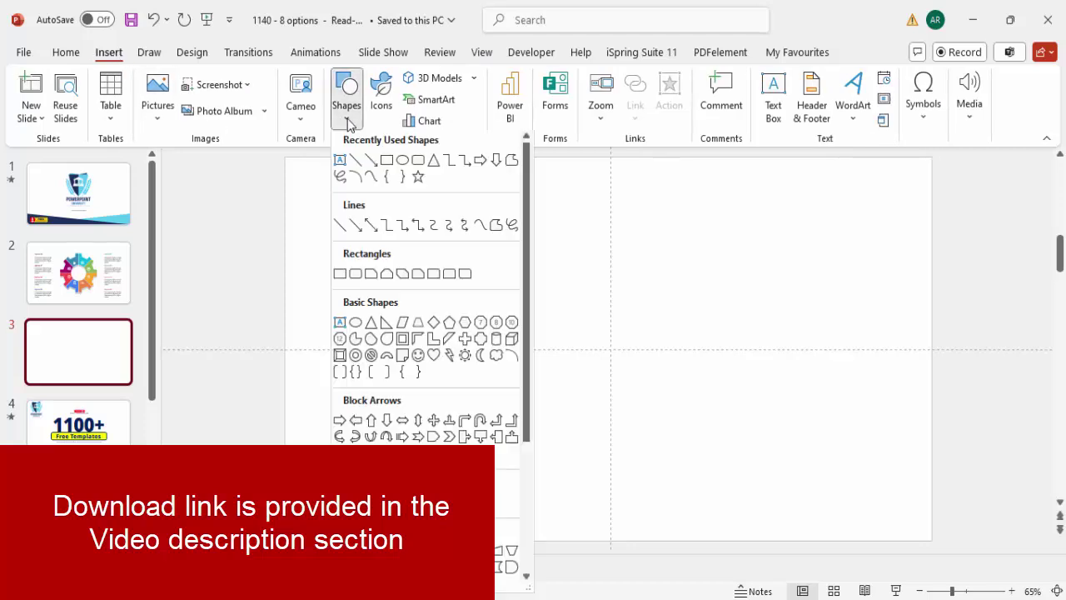
{"action": "left_click", "coordinate": [356, 358]}
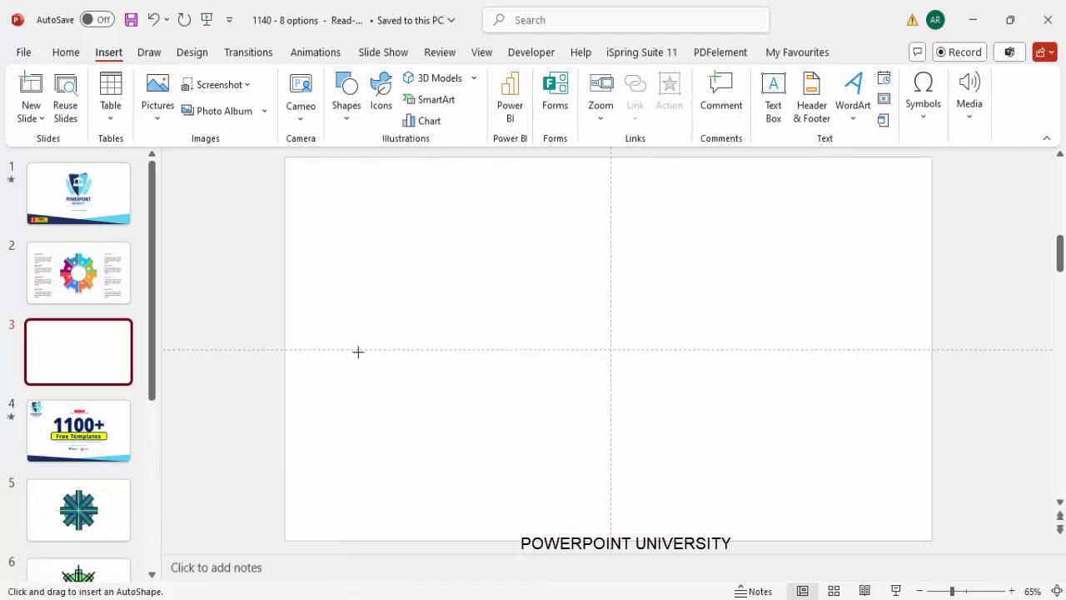
{"action": "left_click", "coordinate": [585, 333]}
Set the donut's height and width to 4" each
{"action": "left_click", "coordinate": [990, 84]}
{"action": "type", "text": "4"}
{"action": "left_click", "coordinate": [990, 108]}
{"action": "type", "text": "4"}
{"action": "key", "text": "Return"}
Center the donut horizontally and vertically on the slide
{"action": "left_click", "coordinate": [910, 77]}
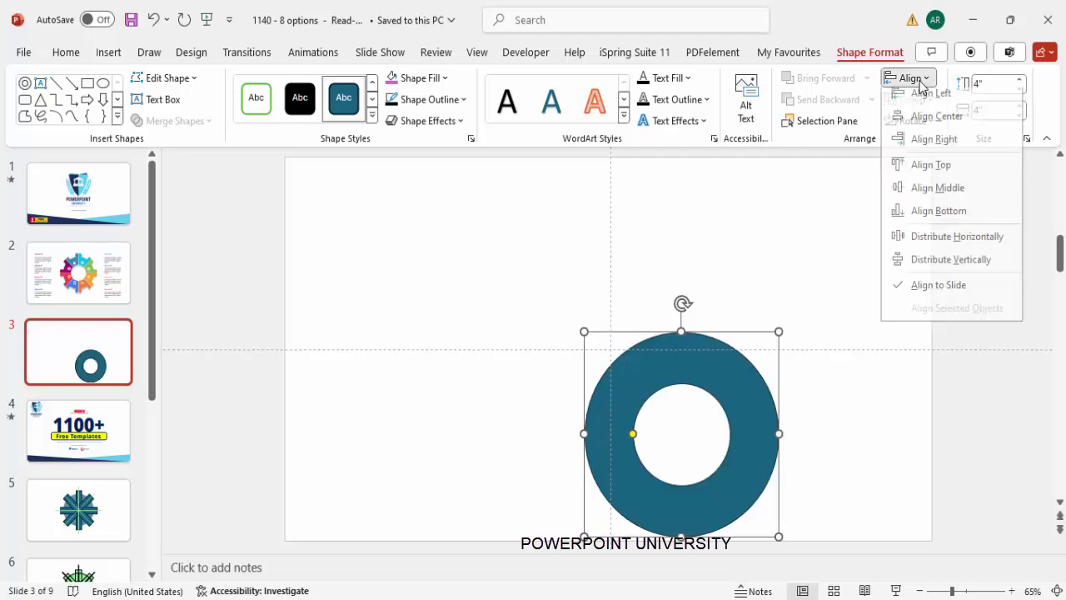
{"action": "left_click", "coordinate": [924, 123]}
{"action": "left_click", "coordinate": [911, 77]}
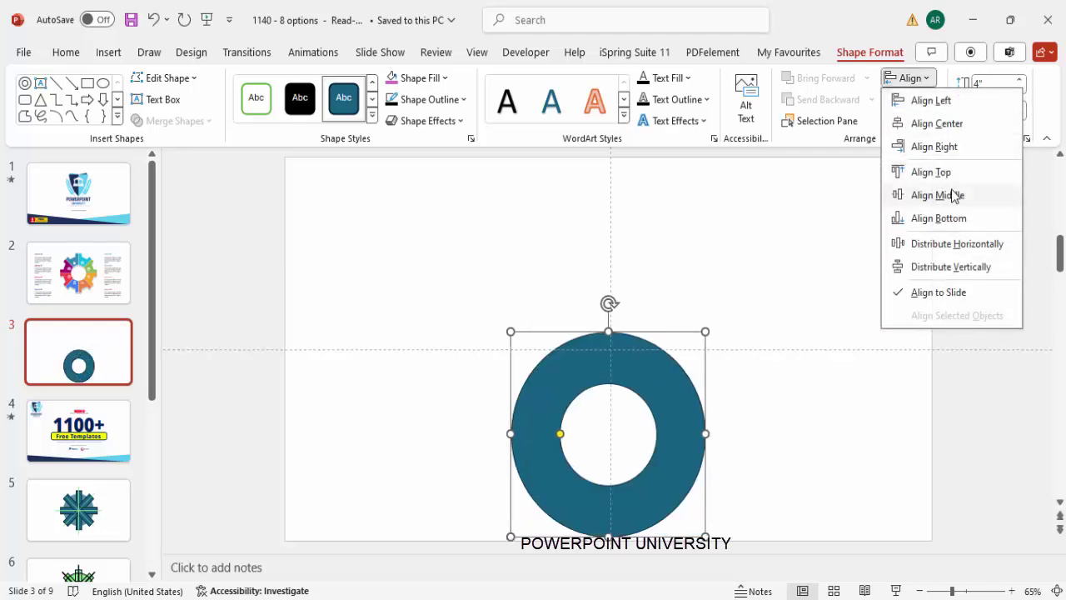
{"action": "left_click", "coordinate": [951, 195]}
Draw a vertical rectangle about 4.73" high and 0.92" wide across the donut's center and fill it with pinkish purple
{"action": "left_click", "coordinate": [110, 54]}
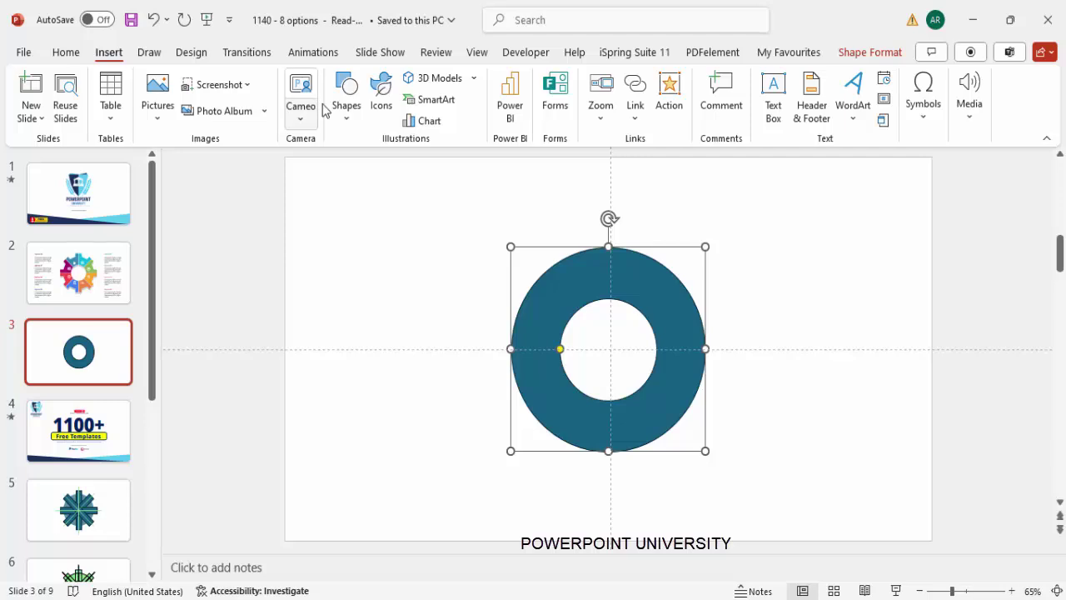
{"action": "left_click", "coordinate": [346, 104]}
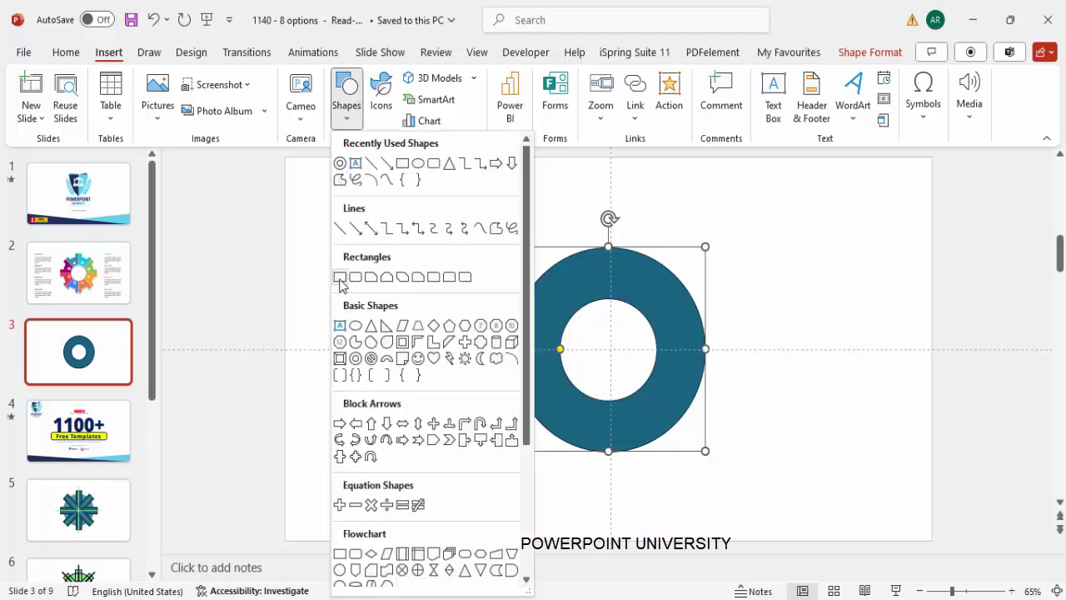
{"action": "left_click", "coordinate": [339, 278]}
{"action": "left_click_drag", "start_coordinate": [589, 229], "coordinate": [633, 470]}
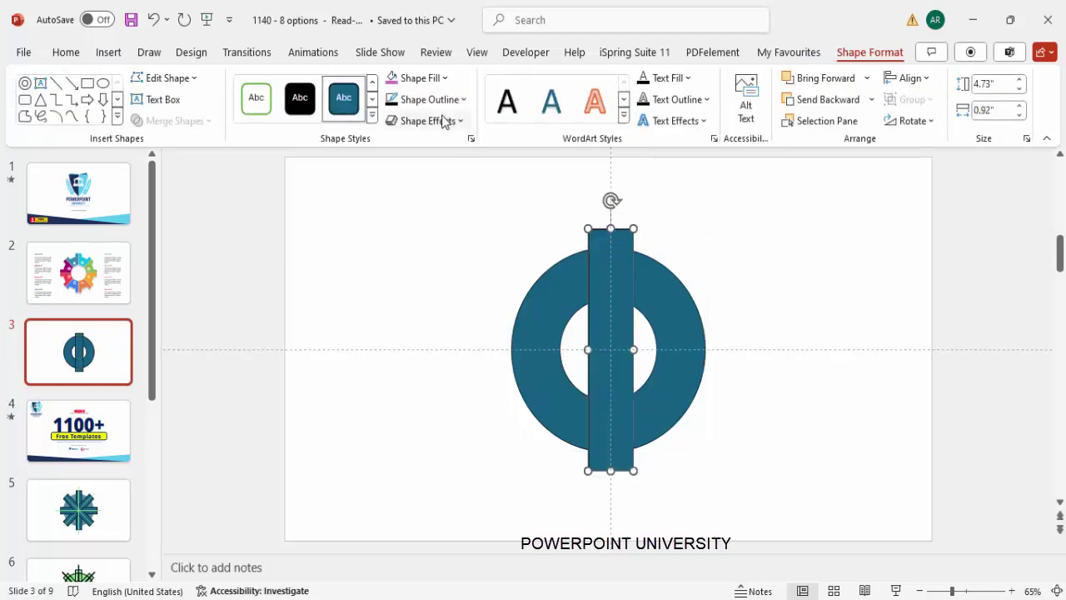
{"action": "left_click", "coordinate": [415, 77]}
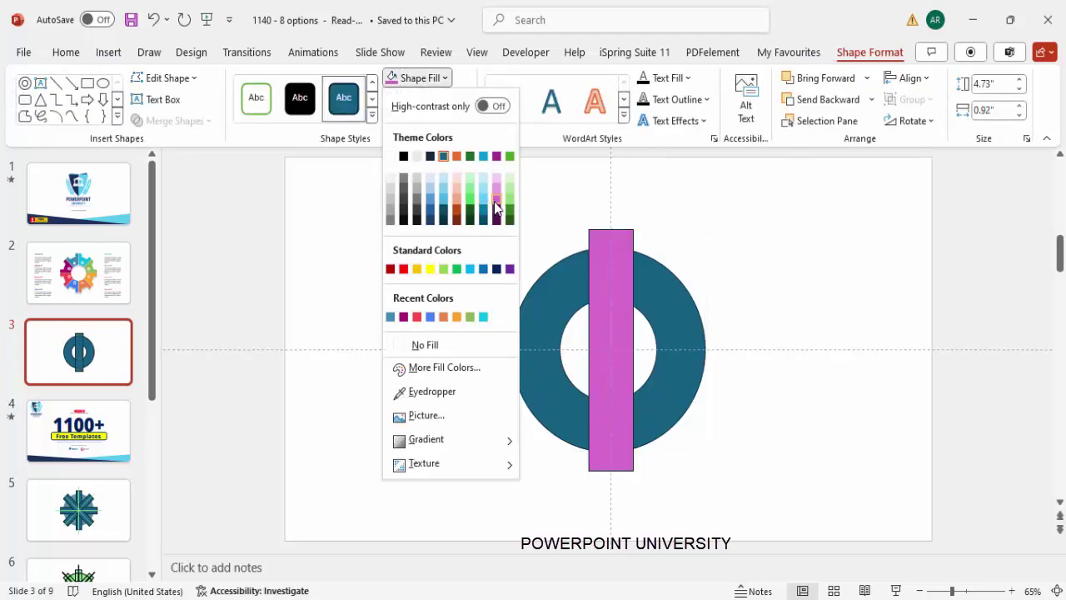
{"action": "left_click", "coordinate": [495, 202]}
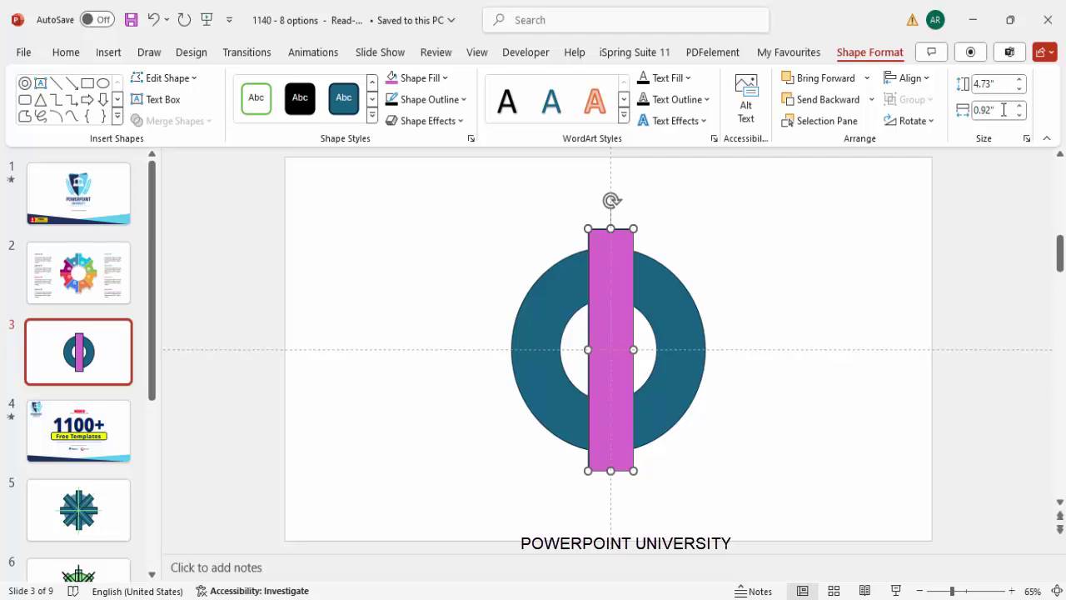
Resize the purple rectangle to 4.7" high and 0.8" wide and center it both ways on the slide
{"action": "left_click", "coordinate": [1003, 109]}
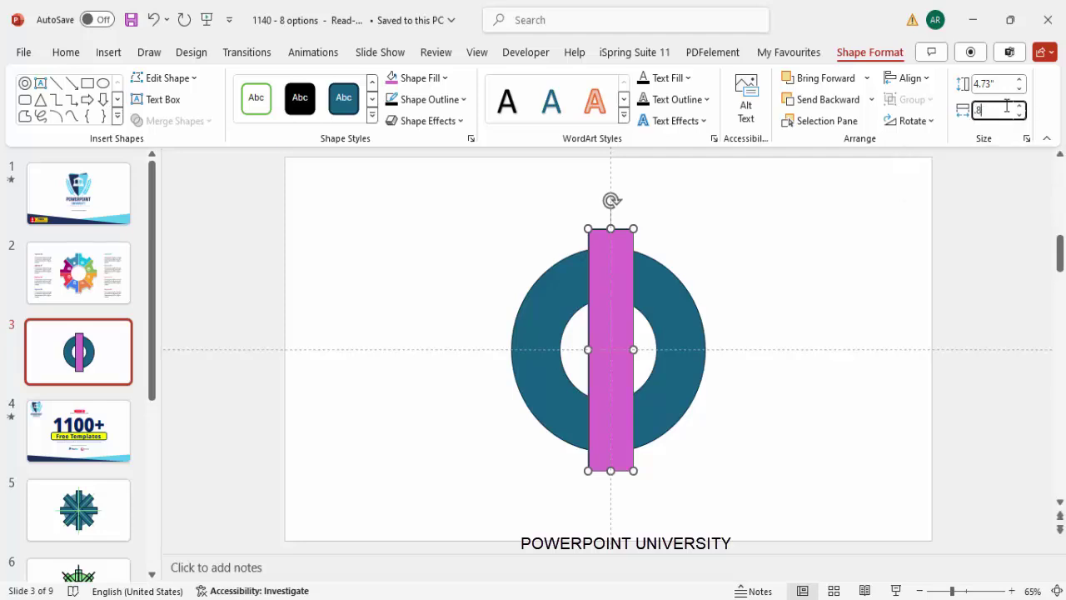
{"action": "type", "text": ".8"}
{"action": "left_click", "coordinate": [999, 83]}
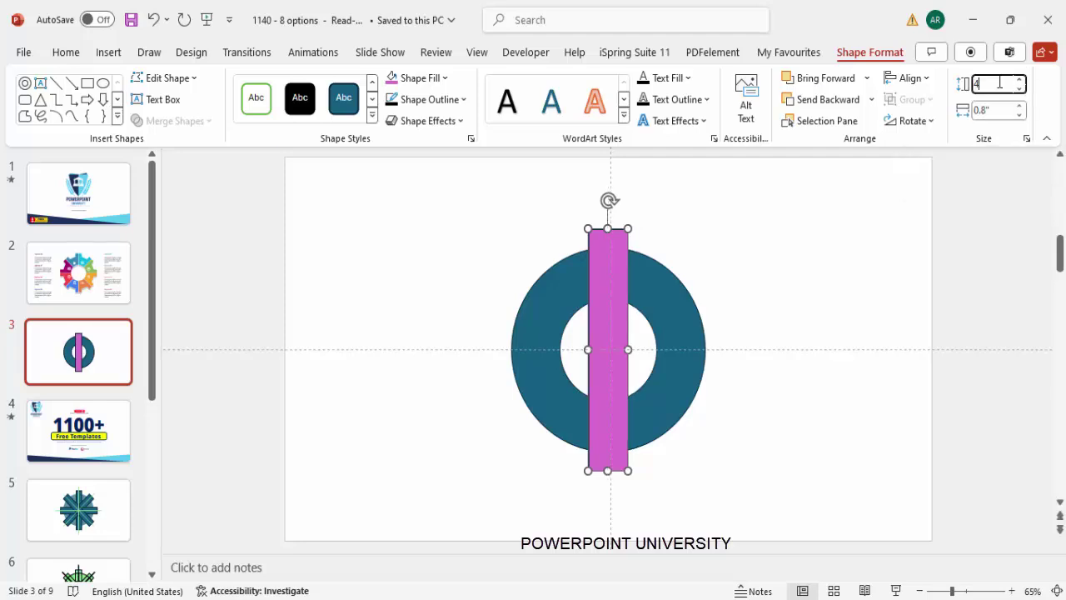
{"action": "left_click", "coordinate": [908, 77]}
{"action": "left_click", "coordinate": [935, 122]}
{"action": "left_click", "coordinate": [916, 78]}
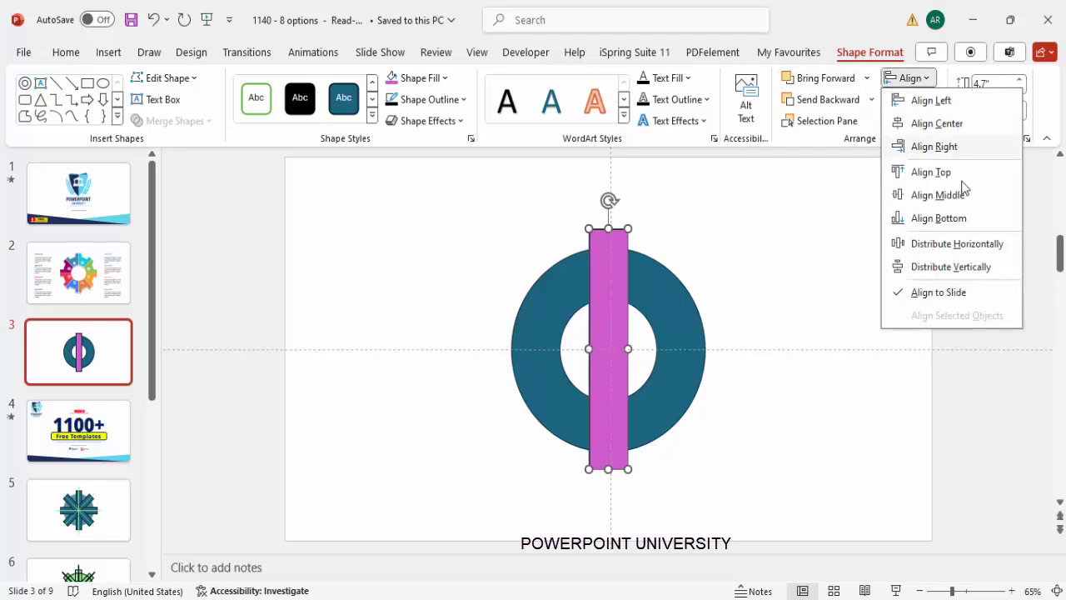
{"action": "left_click", "coordinate": [961, 198]}
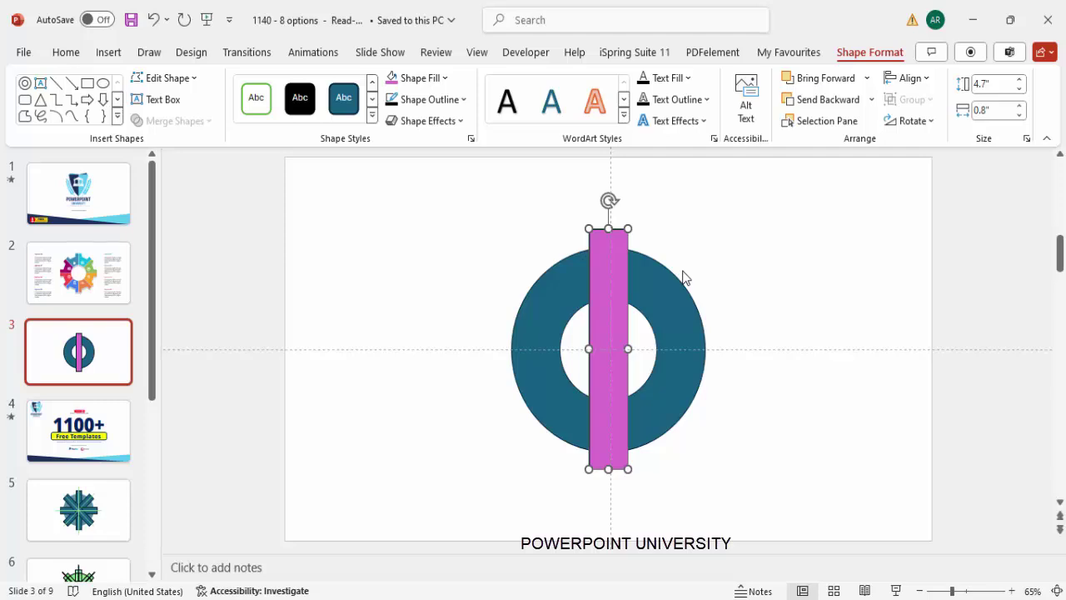
Duplicate the purple rectangle and fill the copy with light green
{"action": "key", "text": "ctrl+d"}
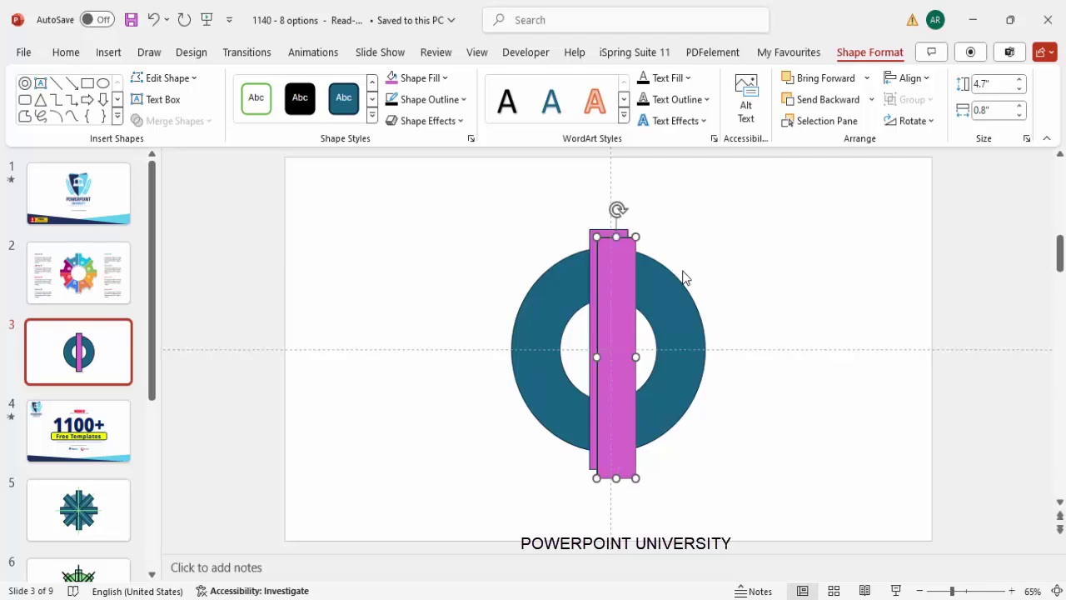
{"action": "left_click", "coordinate": [429, 78]}
{"action": "left_click", "coordinate": [510, 198]}
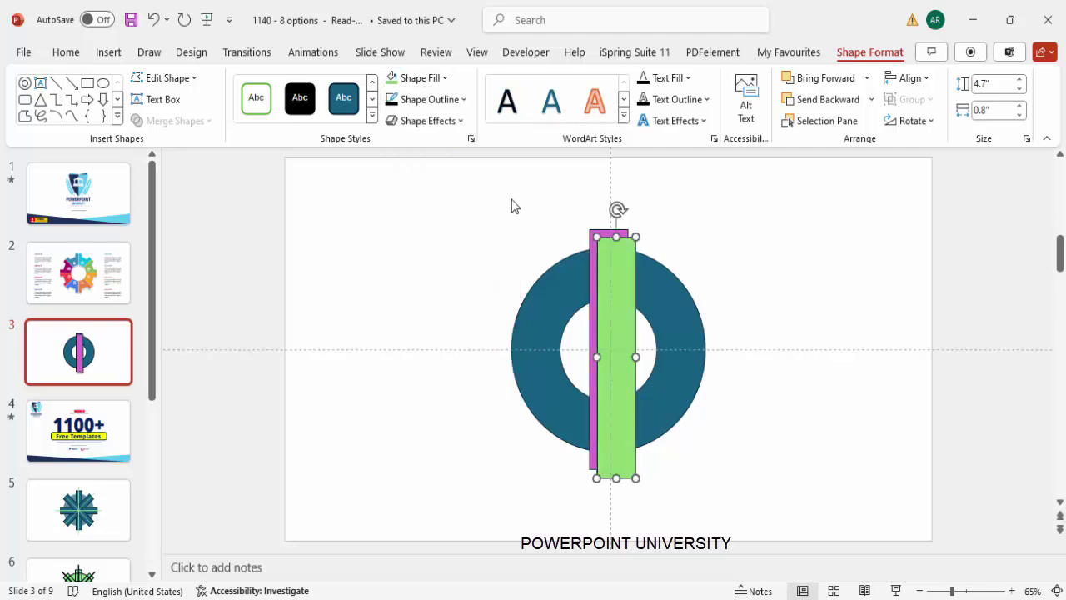
Center the green rectangle both ways on the slide and rotate it 45° clockwise
{"action": "left_click", "coordinate": [916, 78]}
{"action": "left_click", "coordinate": [934, 122]}
{"action": "left_click", "coordinate": [920, 80]}
{"action": "left_click", "coordinate": [937, 196]}
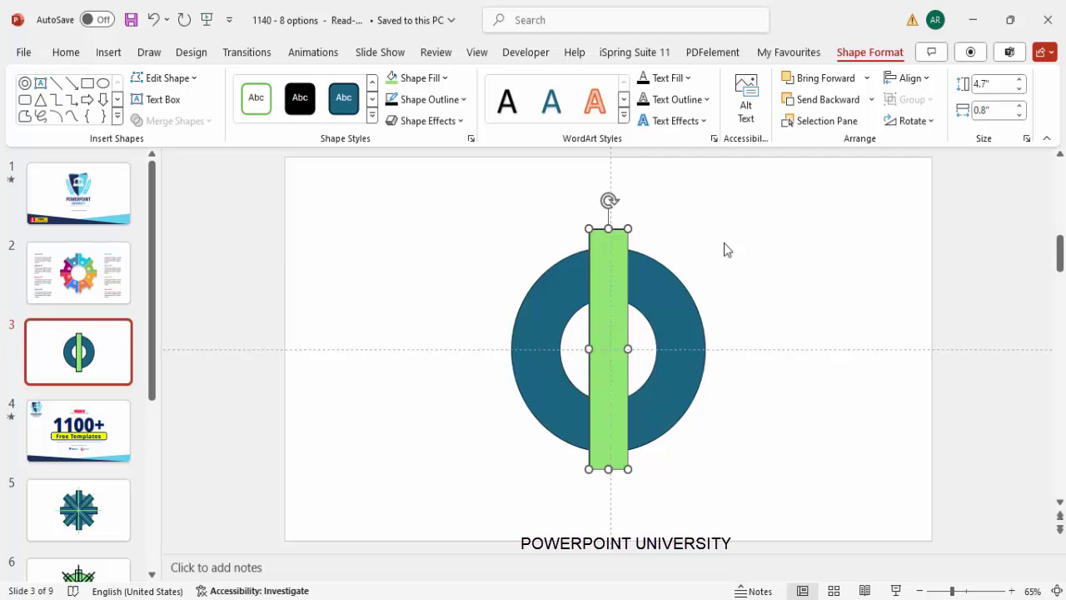
{"action": "key", "text": "alt+Right"}
{"action": "key", "text": "alt+Right"}
{"action": "key", "text": "alt+Right"}
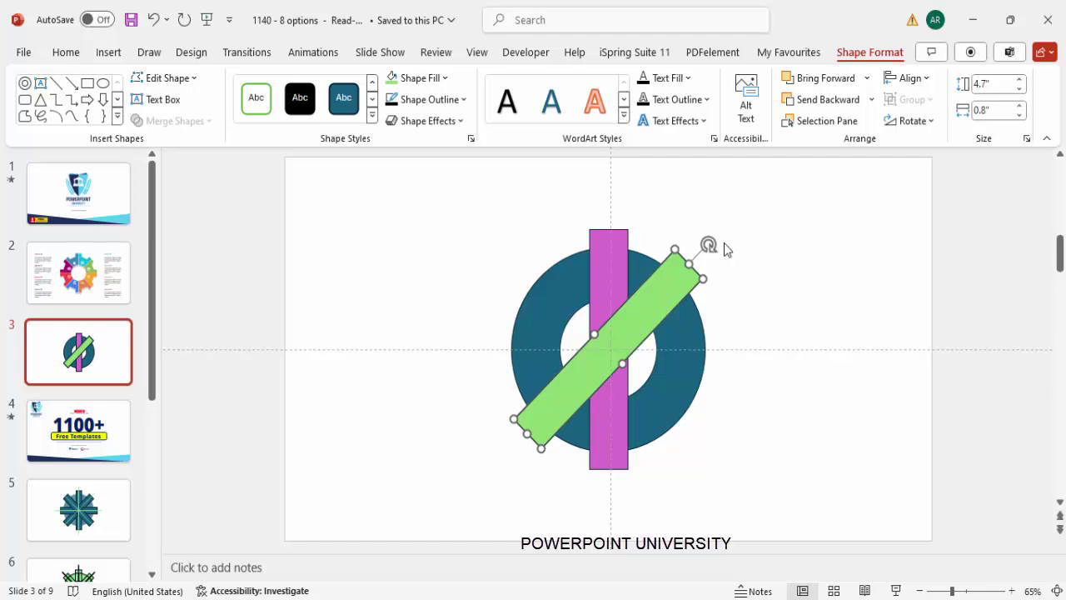
Make two more centered copies of the green rectangle, one horizontal and one along the opposite diagonal, at 45° spacing
{"action": "key", "text": "ctrl+d"}
{"action": "key", "text": "alt+Left"}
{"action": "key", "text": "alt+Left"}
{"action": "key", "text": "alt+Left"}
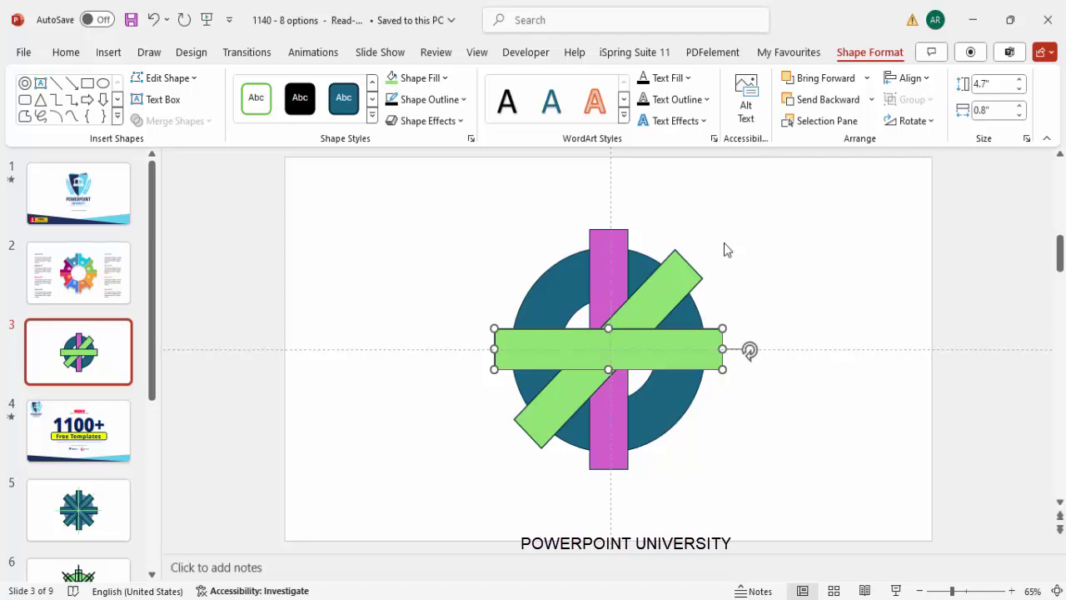
{"action": "key", "text": "alt+Right"}
{"action": "key", "text": "alt+Right"}
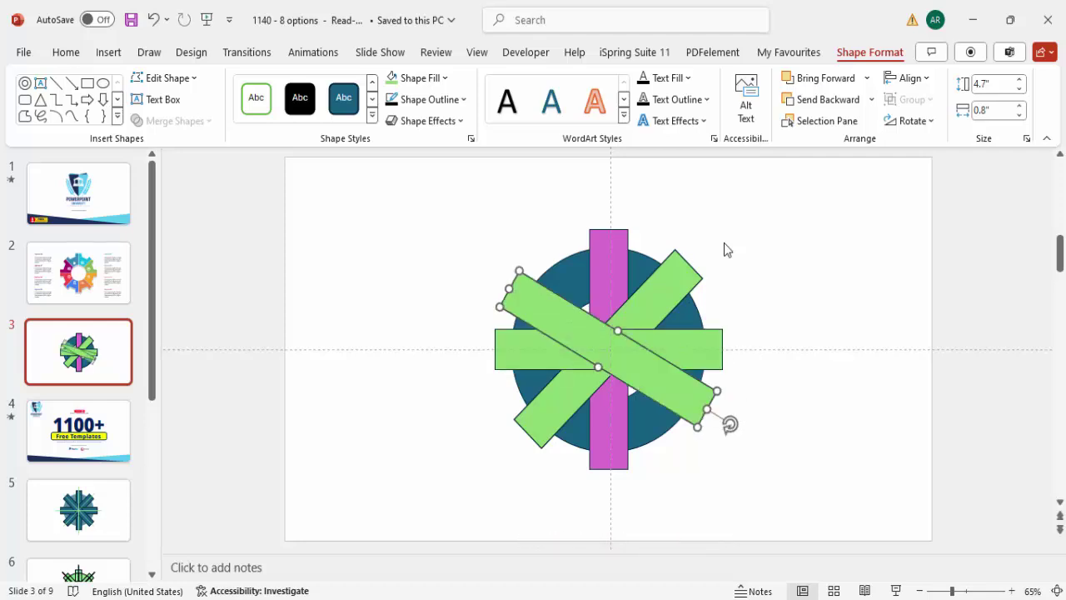
{"action": "key", "text": "alt+Right"}
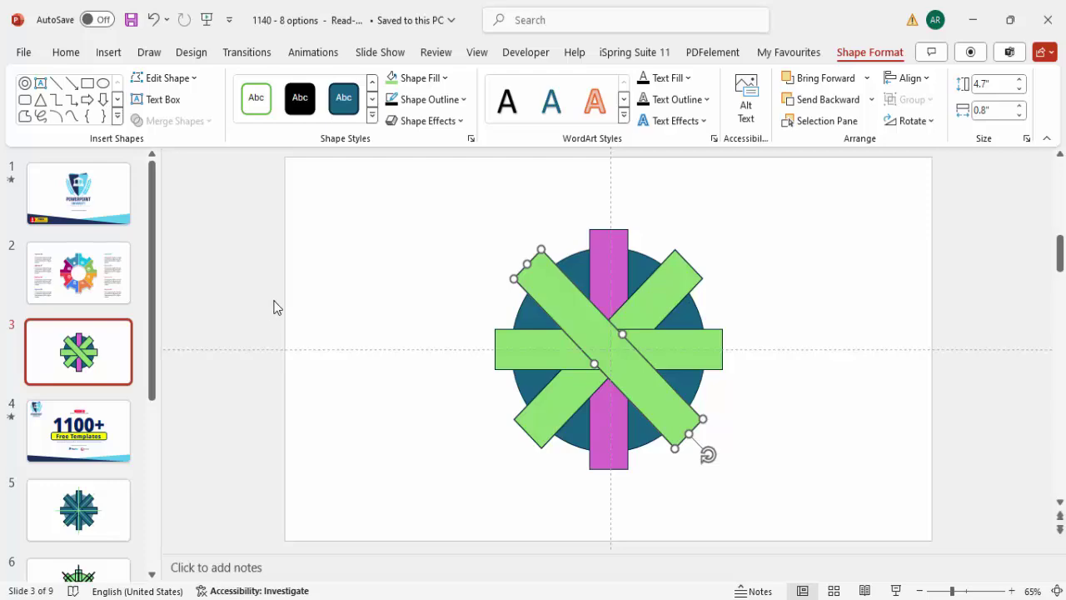
{"action": "left_click", "coordinate": [388, 245]}
Draw a thin vertical rectangle 5.86" high and 0.1" wide over the middle of the shapes
{"action": "left_click", "coordinate": [109, 52]}
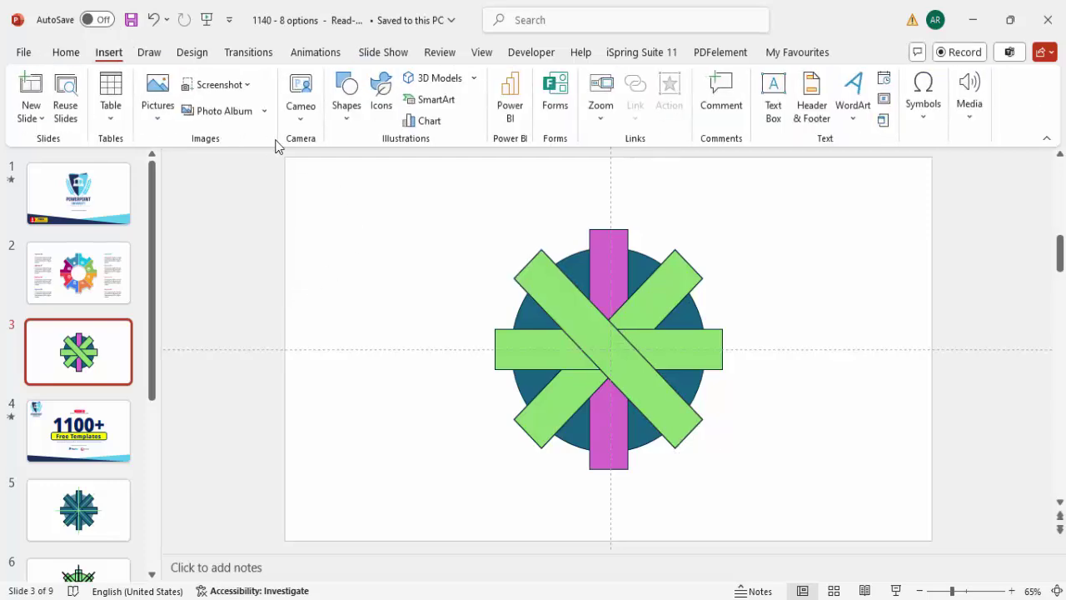
{"action": "left_click", "coordinate": [346, 116]}
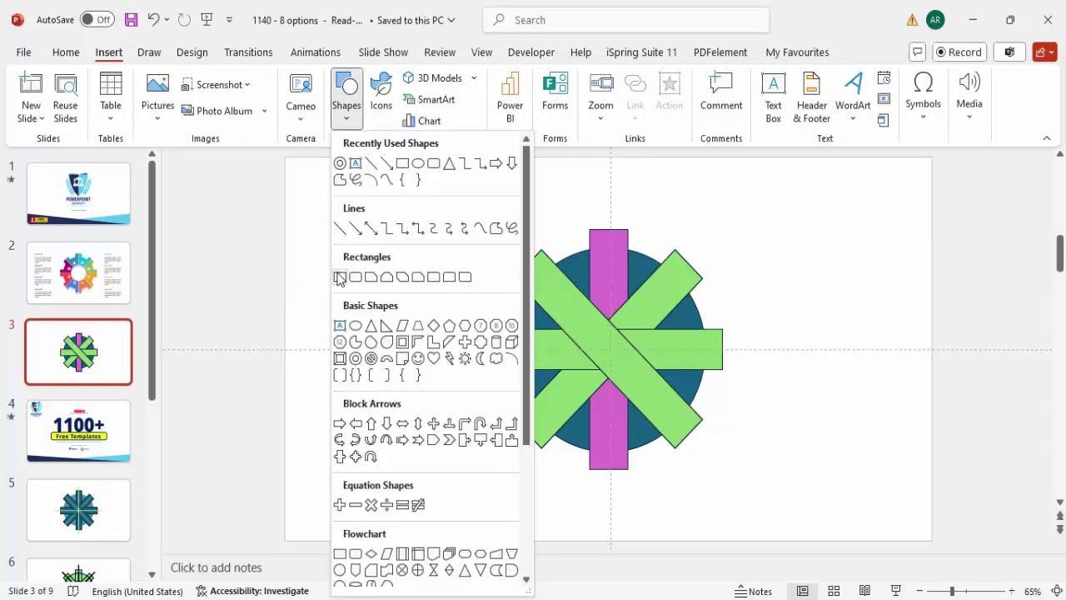
{"action": "left_click", "coordinate": [340, 277]}
{"action": "left_click_drag", "start_coordinate": [604, 199], "coordinate": [603, 498]}
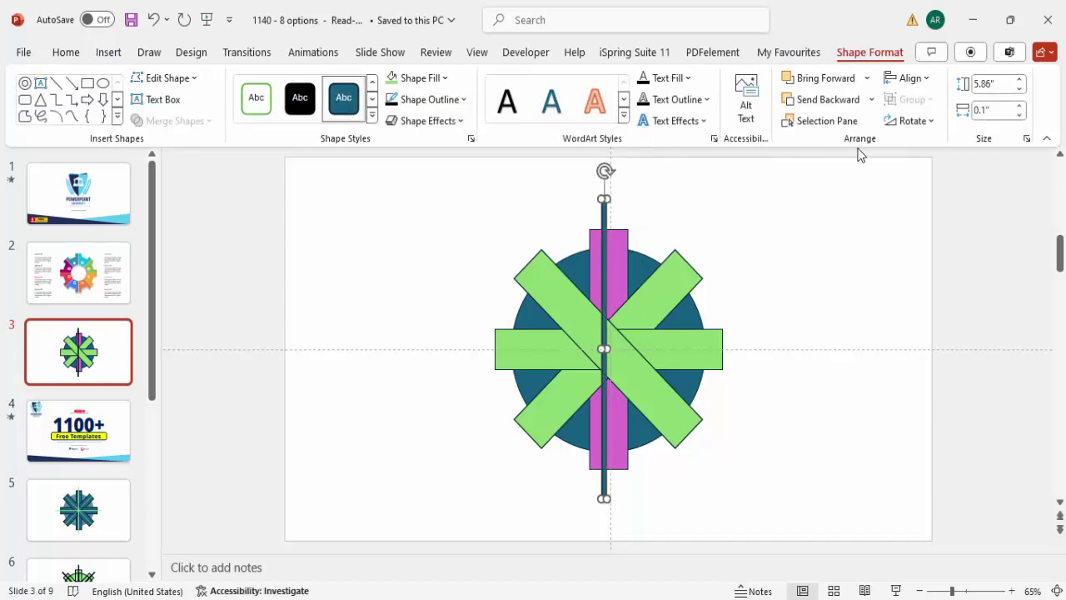
Center the thin rectangle horizontally and vertically on the slide
{"action": "left_click", "coordinate": [906, 80]}
{"action": "left_click", "coordinate": [935, 123]}
{"action": "left_click", "coordinate": [912, 78]}
{"action": "left_click", "coordinate": [956, 196]}
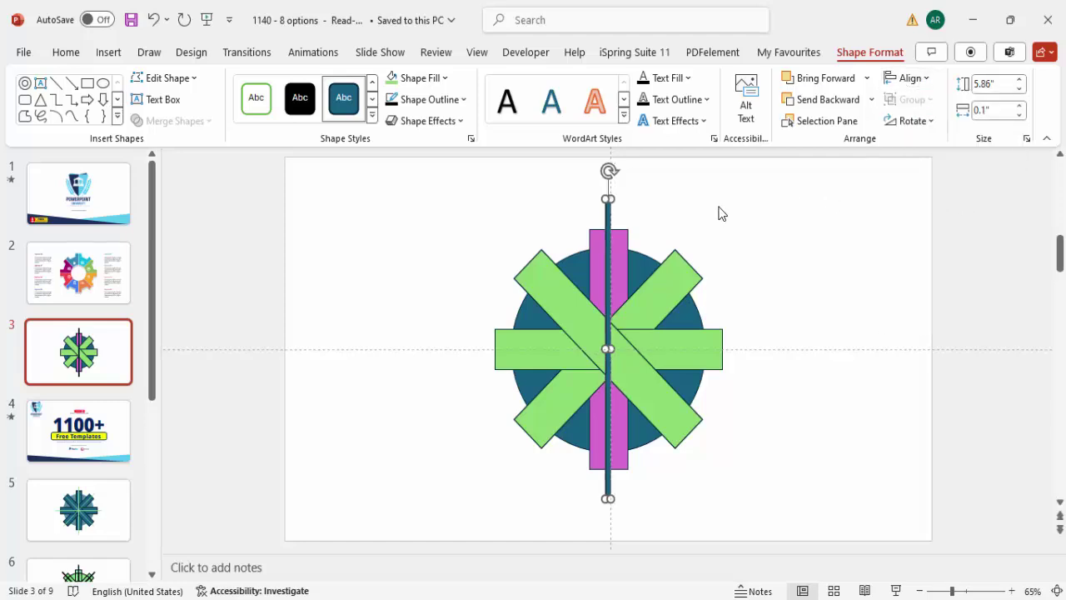
Duplicate the thin rectangle and center the copy both ways on the slide
{"action": "key", "text": "ctrl+d"}
{"action": "left_click", "coordinate": [910, 79]}
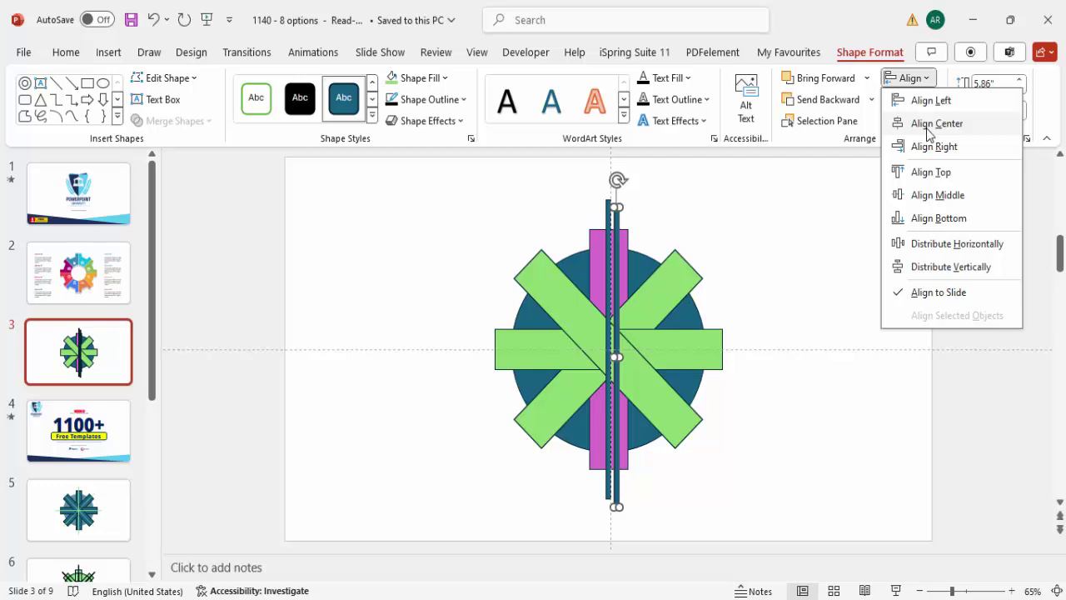
{"action": "left_click", "coordinate": [935, 123]}
{"action": "left_click", "coordinate": [910, 80]}
{"action": "left_click", "coordinate": [938, 196]}
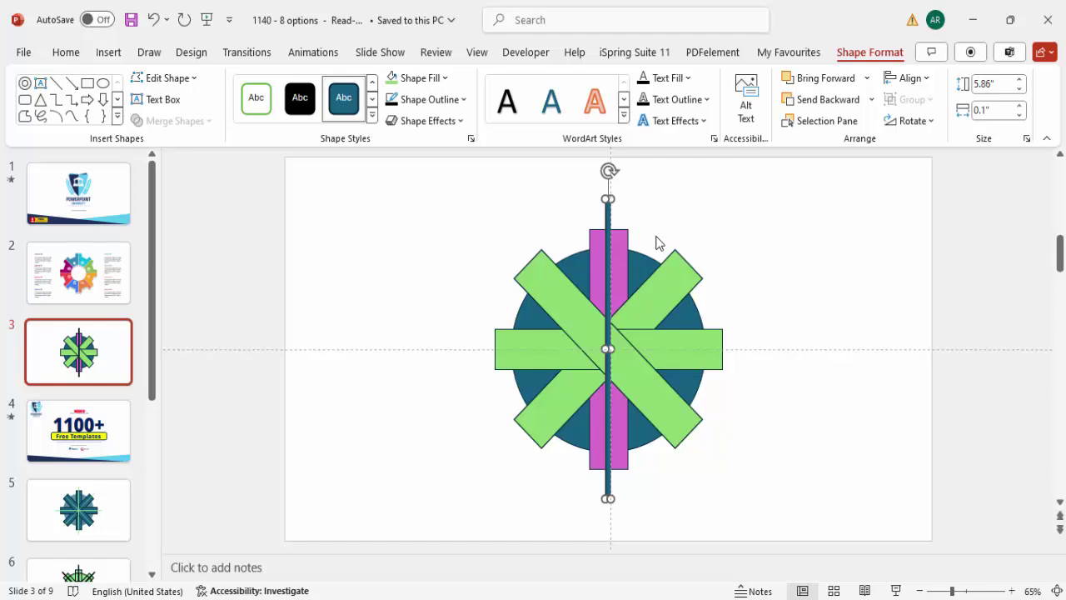
Rotate the copied thin rectangle 45° clockwise
{"action": "key", "text": "alt+Right"}
{"action": "key", "text": "alt+Right"}
{"action": "key", "text": "alt+Right"}
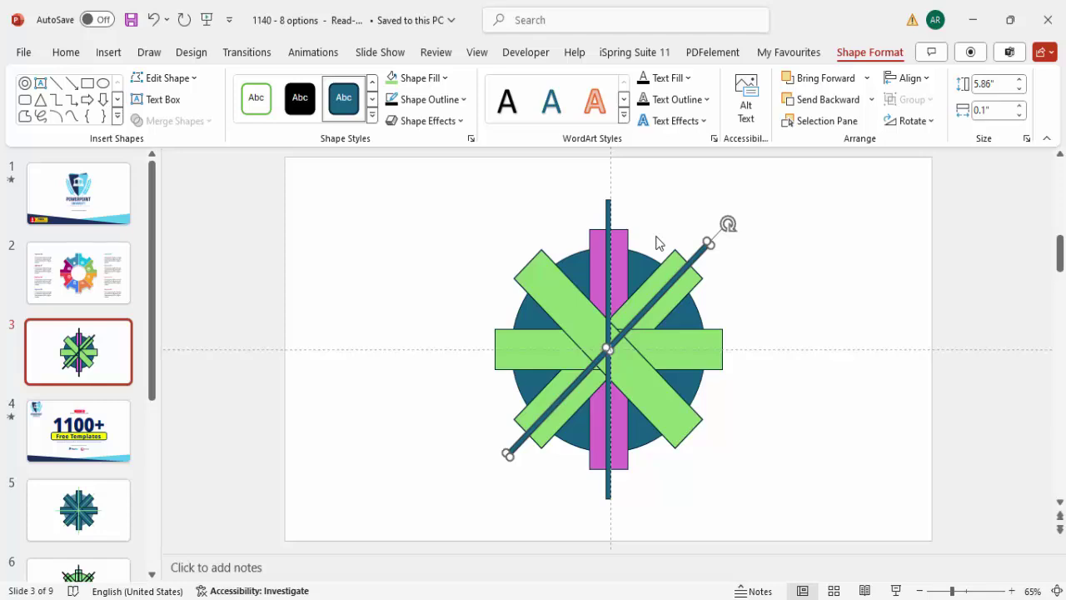
Make two more centered copies of the thin rectangle, one horizontal and one along the opposite diagonal, at 45° spacing
{"action": "key", "text": "alt+Right"}
{"action": "key", "text": "alt+Right"}
{"action": "key", "text": "alt+Right"}
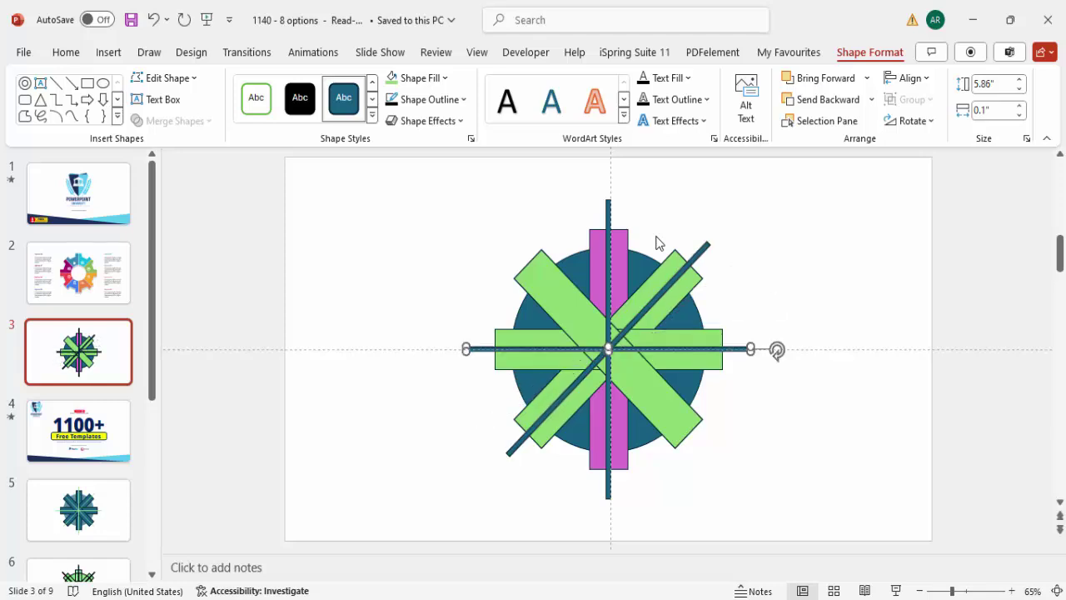
{"action": "key", "text": "alt+Right"}
{"action": "key", "text": "alt+Right"}
{"action": "key", "text": "alt+Right"}
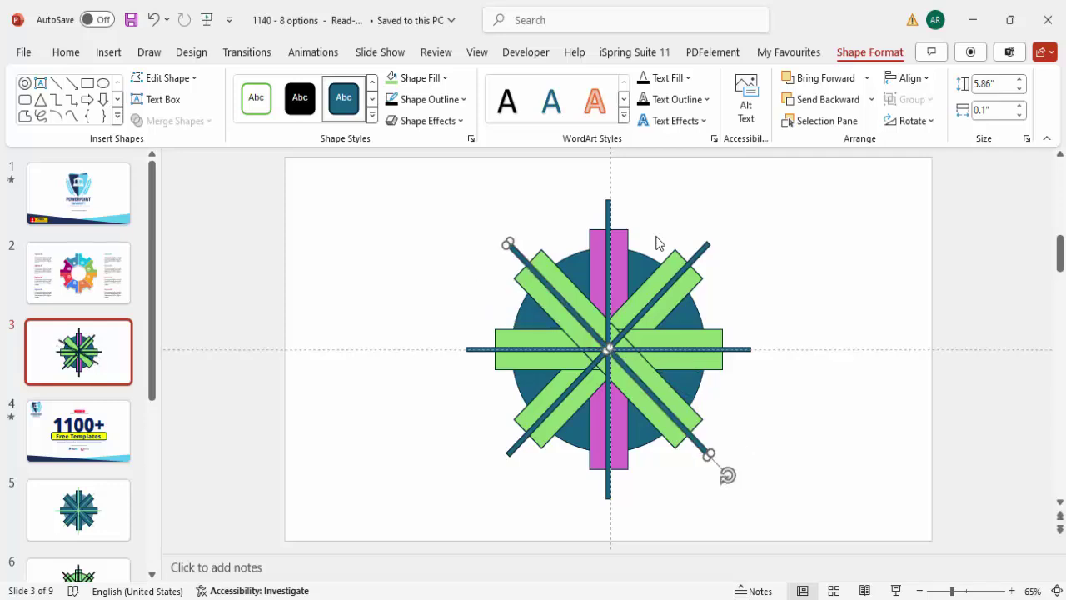
{"action": "left_click", "coordinate": [816, 287]}
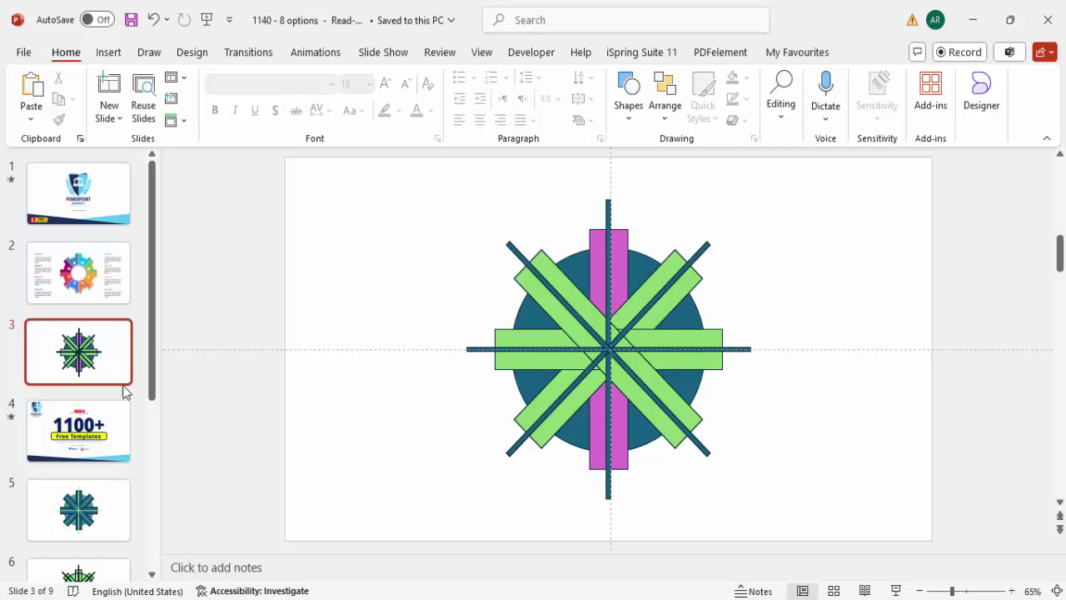
Duplicate slide 3
{"action": "right_click", "coordinate": [88, 354]}
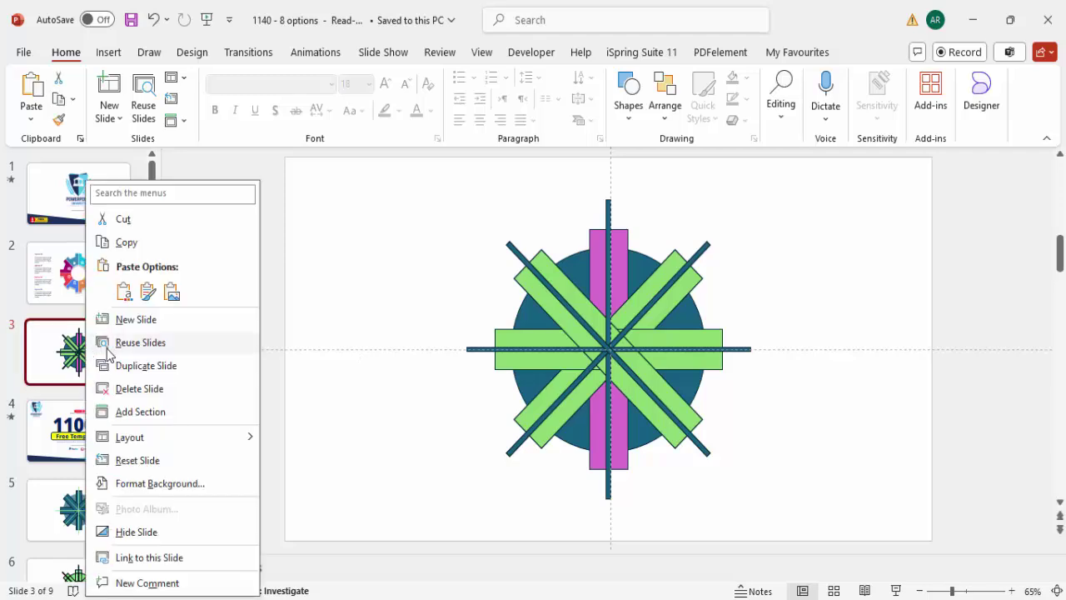
{"action": "left_click", "coordinate": [180, 371]}
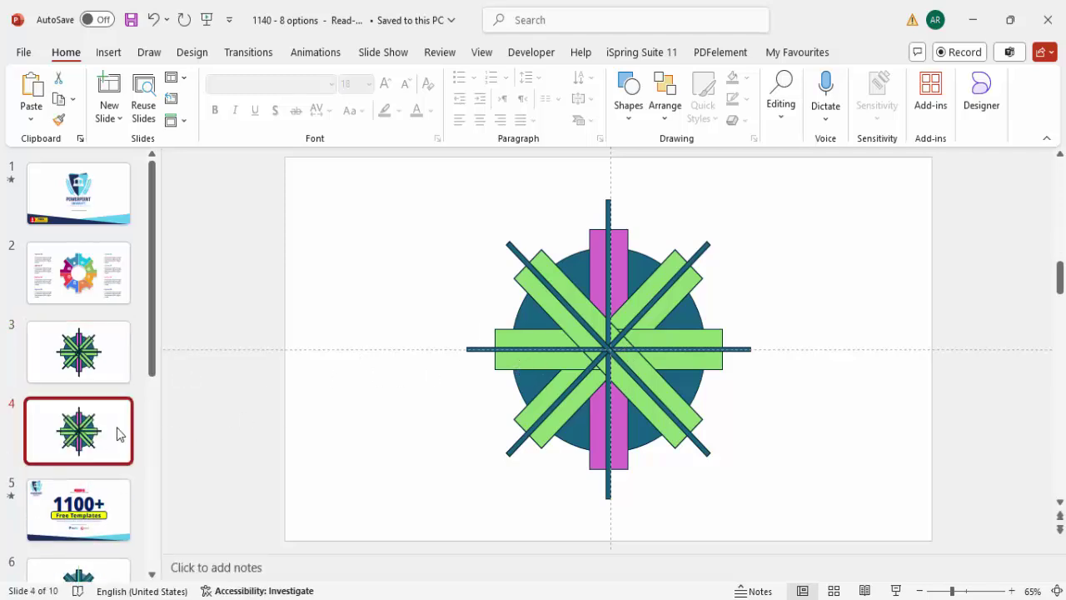
Fragment all the overlapping shapes on slide 3 with Merge Shapes
{"action": "left_click", "coordinate": [116, 374]}
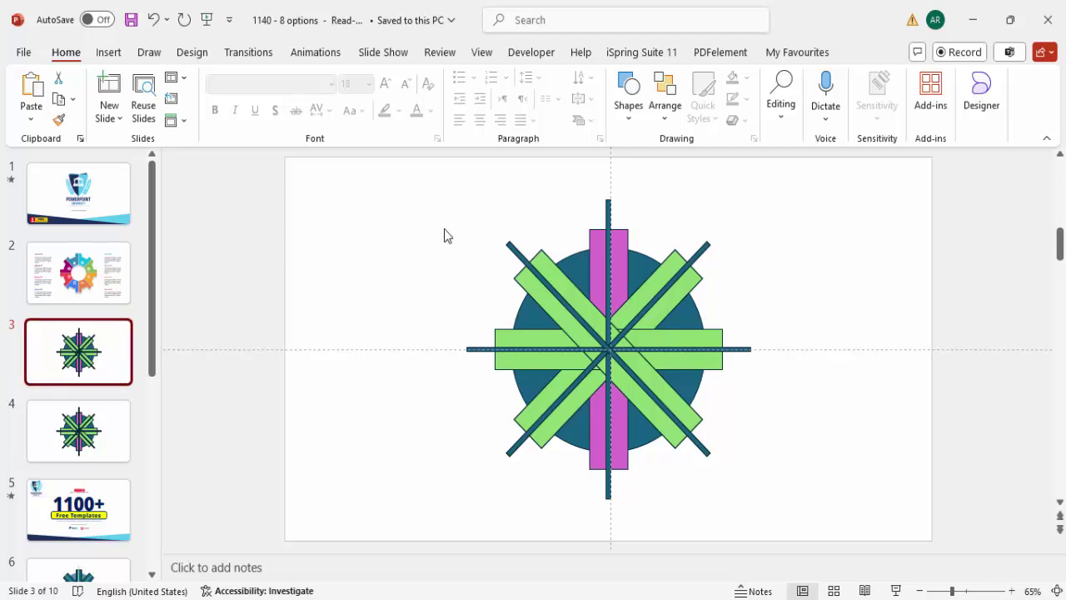
{"action": "left_click_drag", "start_coordinate": [418, 189], "coordinate": [840, 539]}
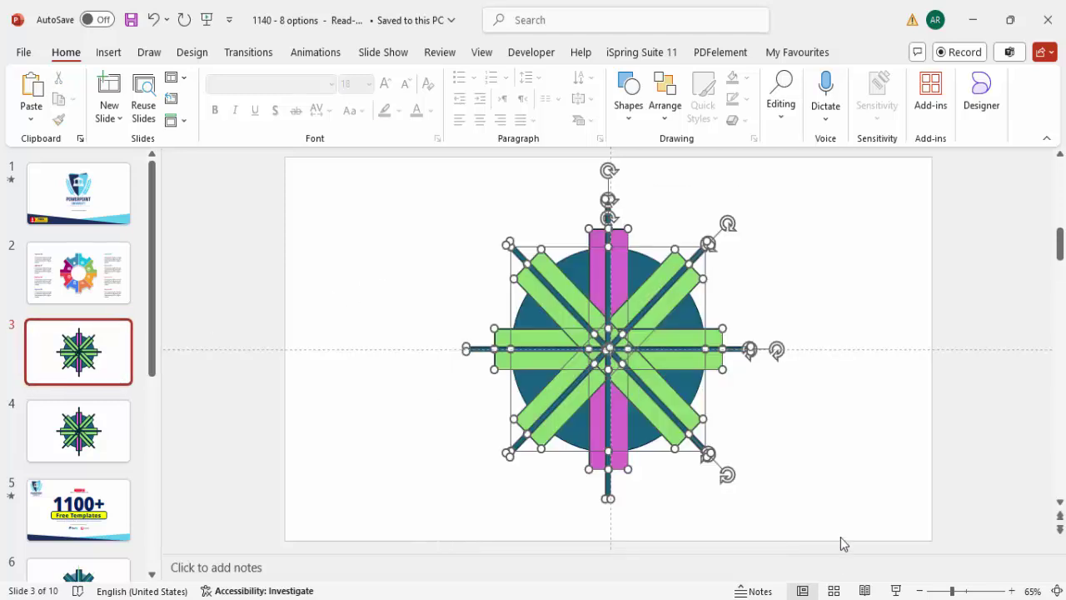
{"action": "left_click", "coordinate": [836, 275]}
{"action": "key", "text": "ctrl+a"}
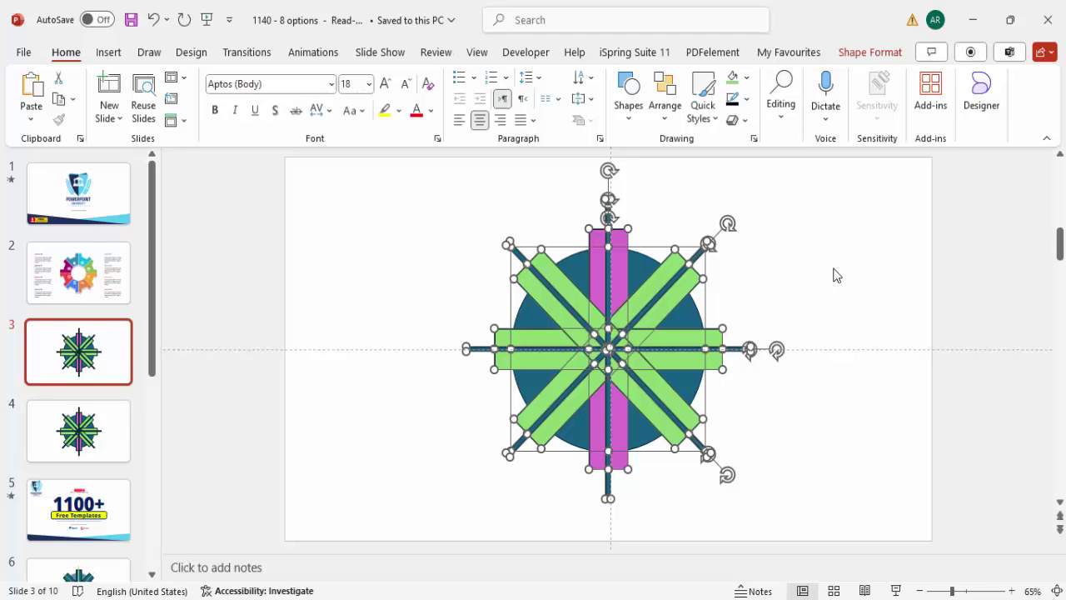
{"action": "left_click", "coordinate": [868, 52]}
{"action": "left_click", "coordinate": [198, 125]}
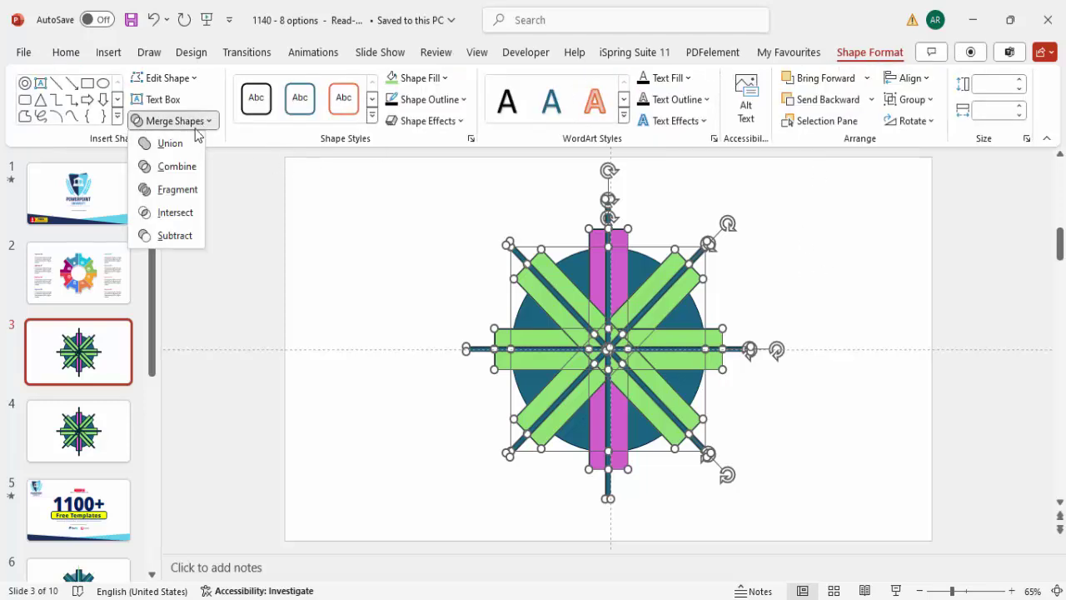
{"action": "left_click", "coordinate": [189, 192]}
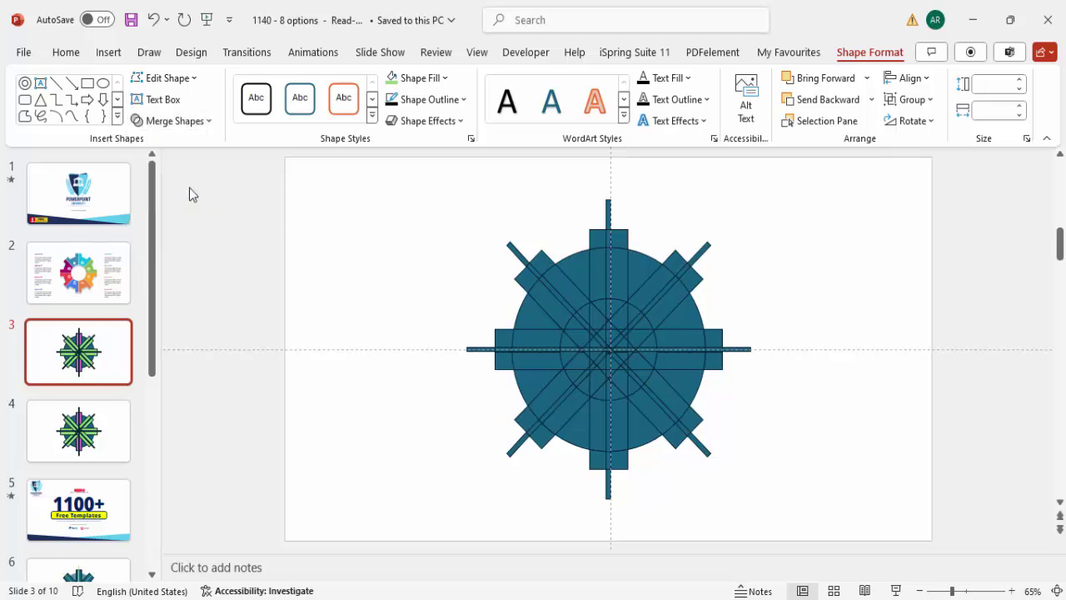
{"action": "left_click", "coordinate": [857, 223]}
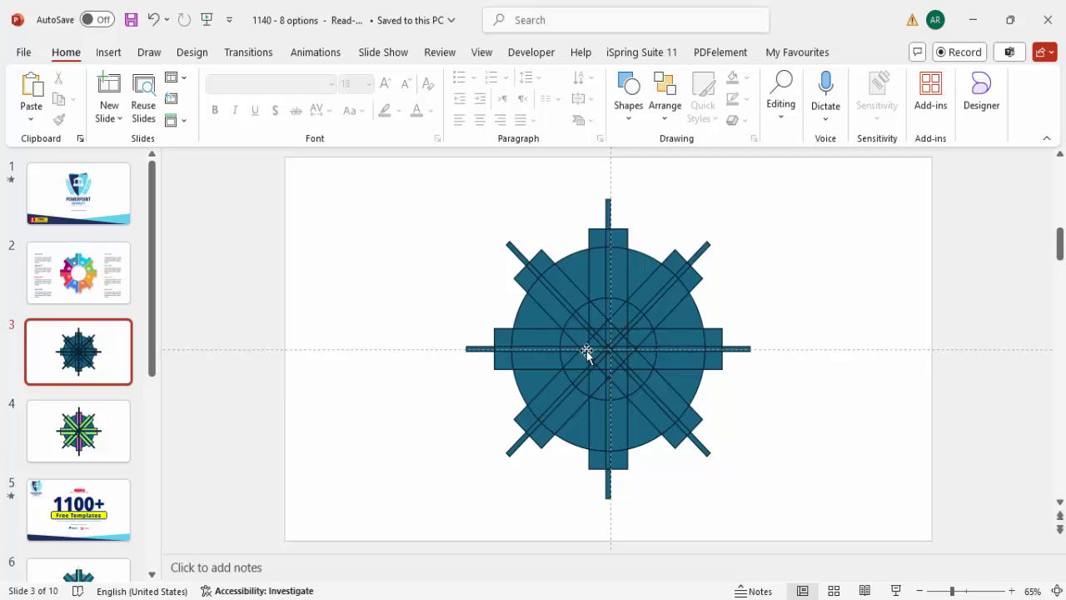
Delete all the small fragments inside the donut's central hole
{"action": "left_click", "coordinate": [624, 363]}
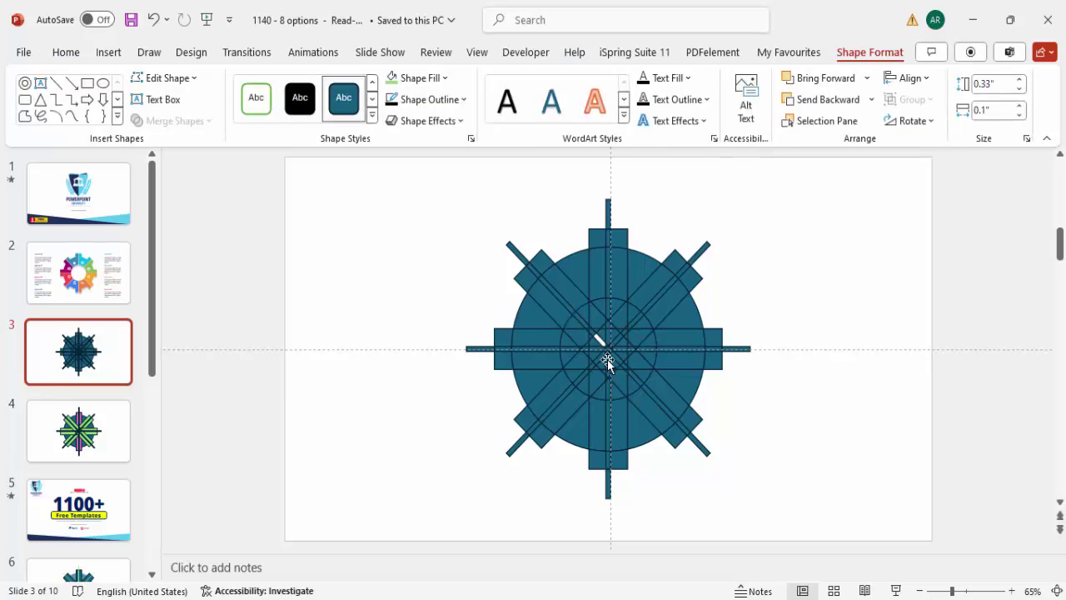
{"action": "key", "text": "Delete"}
{"action": "left_click", "coordinate": [619, 354]}
{"action": "key", "text": "Delete"}
{"action": "left_click", "coordinate": [618, 340]}
{"action": "key", "text": "Delete"}
{"action": "left_click", "coordinate": [608, 332]}
{"action": "key", "text": "Delete"}
{"action": "left_click", "coordinate": [603, 330]}
{"action": "key", "text": "Delete"}
{"action": "left_click", "coordinate": [594, 319]}
{"action": "key", "text": "Delete"}
{"action": "left_click", "coordinate": [621, 323]}
{"action": "key", "text": "Delete"}
{"action": "left_click", "coordinate": [638, 339]}
{"action": "key", "text": "Delete"}
{"action": "left_click_drag", "start_coordinate": [638, 353], "coordinate": [639, 328]}
{"action": "key", "text": "Delete"}
{"action": "left_click", "coordinate": [596, 355]}
{"action": "key", "text": "Delete"}
{"action": "key", "text": "Delete"}
{"action": "key", "text": "Delete"}
{"action": "left_click", "coordinate": [608, 337]}
{"action": "key", "text": "Delete"}
{"action": "left_click", "coordinate": [606, 319]}
{"action": "key", "text": "Delete"}
{"action": "left_click", "coordinate": [646, 345]}
{"action": "key", "text": "Delete"}
{"action": "left_click", "coordinate": [632, 379]}
{"action": "key", "text": "Delete"}
{"action": "left_click", "coordinate": [624, 371]}
{"action": "left_click_drag", "start_coordinate": [626, 365], "coordinate": [568, 312]}
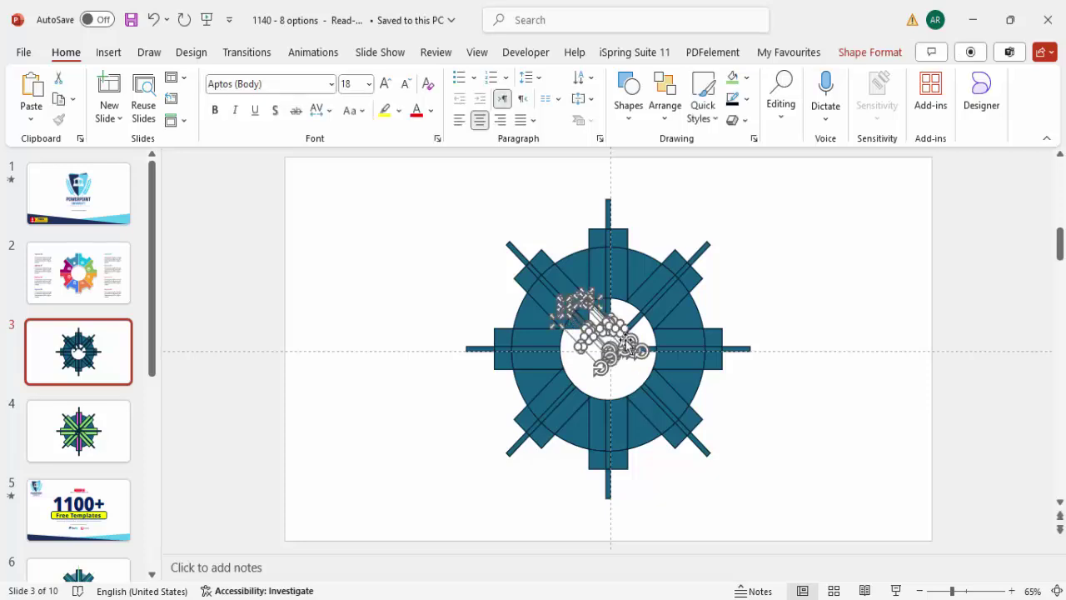
{"action": "key", "text": "Delete"}
{"action": "left_click", "coordinate": [609, 309]}
{"action": "key", "text": "Delete"}
{"action": "left_click", "coordinate": [590, 316]}
{"action": "key", "text": "Delete"}
{"action": "left_click", "coordinate": [581, 326]}
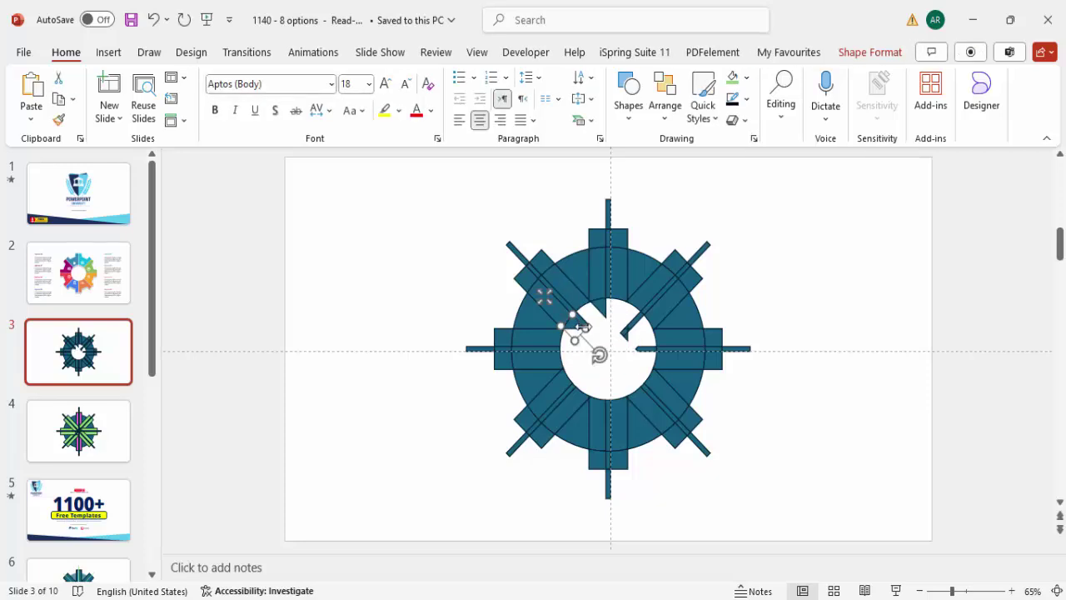
{"action": "key", "text": "Delete"}
{"action": "left_click", "coordinate": [585, 323]}
{"action": "key", "text": "Delete"}
{"action": "left_click", "coordinate": [603, 312]}
{"action": "key", "text": "Delete"}
{"action": "left_click", "coordinate": [627, 327]}
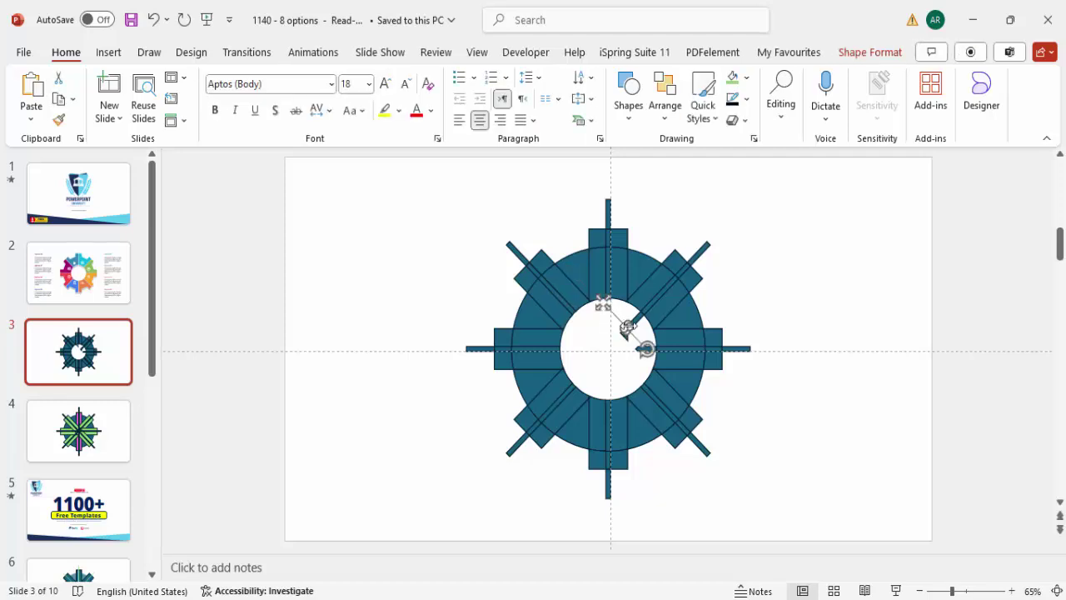
{"action": "key", "text": "Delete"}
{"action": "left_click_drag", "start_coordinate": [599, 314], "coordinate": [648, 367]}
{"action": "key", "text": "Delete"}
{"action": "left_click", "coordinate": [647, 350]}
{"action": "key", "text": "Delete"}
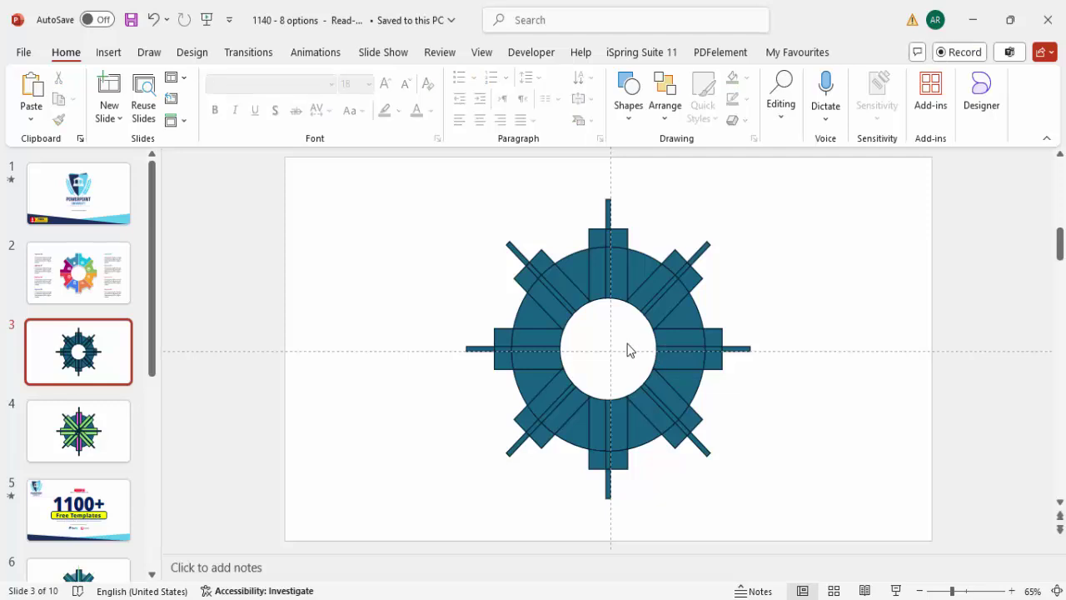
Delete the thin strip fragments along the upper vertical axis of the ring to open a gap
{"action": "left_click_drag", "start_coordinate": [597, 172], "coordinate": [594, 223]}
{"action": "left_click", "coordinate": [609, 240]}
{"action": "key", "text": "Delete"}
{"action": "left_click", "coordinate": [607, 216]}
{"action": "key", "text": "Delete"}
{"action": "key", "text": "Escape"}
Delete the thin strip fragments along the upper-right diagonal, undoing a deletion and keeping the tooth pieces on both sides
{"action": "left_click", "coordinate": [697, 272]}
{"action": "key", "text": "Delete"}
{"action": "left_click", "coordinate": [684, 275]}
{"action": "key", "text": "Delete"}
{"action": "left_click", "coordinate": [667, 286]}
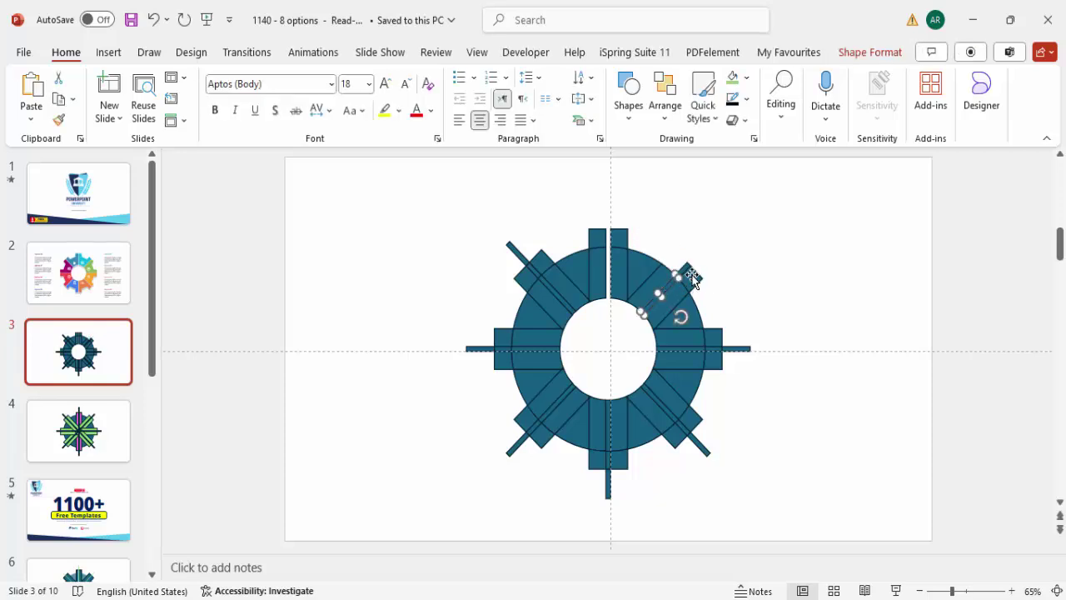
{"action": "key", "text": "ctrl+z"}
{"action": "left_click", "coordinate": [725, 247]}
{"action": "left_click", "coordinate": [681, 269]}
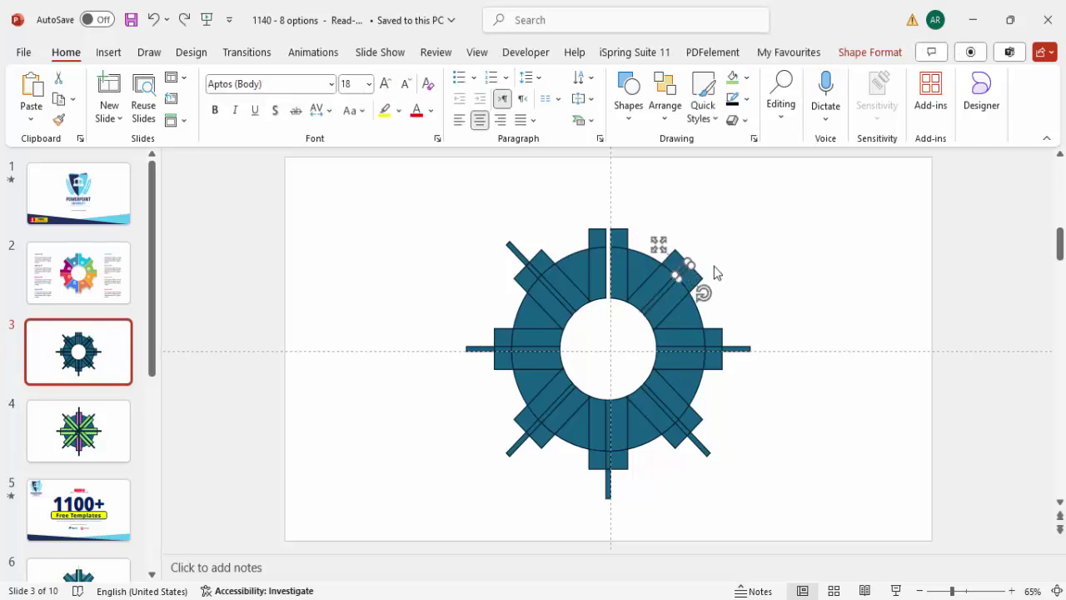
{"action": "key", "text": "Delete"}
{"action": "left_click", "coordinate": [670, 287]}
{"action": "key", "text": "Delete"}
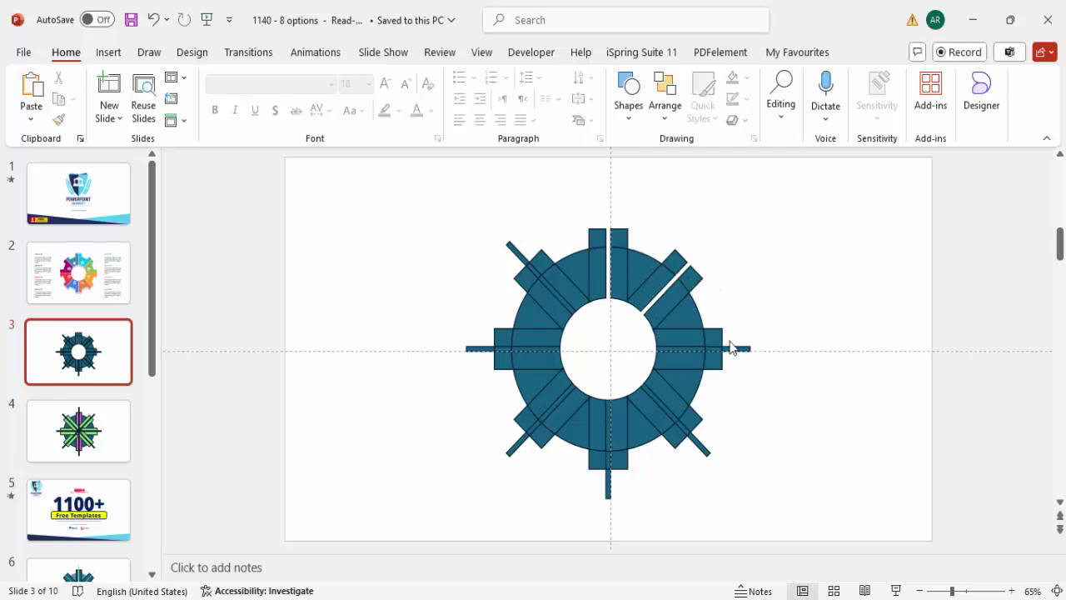
Delete the thin strip fragments along the right horizontal axis of the ring
{"action": "left_click_drag", "start_coordinate": [770, 337], "coordinate": [630, 362]}
{"action": "left_click", "coordinate": [736, 349]}
{"action": "key", "text": "Delete"}
{"action": "left_click", "coordinate": [714, 349]}
{"action": "key", "text": "Delete"}
Delete the thin strip fragments along the lower-right diagonal of the ring
{"action": "left_click", "coordinate": [706, 460]}
{"action": "key", "text": "Delete"}
{"action": "left_click_drag", "start_coordinate": [710, 455], "coordinate": [668, 410]}
{"action": "key", "text": "Delete"}
Delete the thin strip fragments along the lower vertical axis of the ring
{"action": "left_click", "coordinate": [607, 417]}
{"action": "key", "text": "Delete"}
{"action": "left_click", "coordinate": [609, 461]}
{"action": "key", "text": "Delete"}
{"action": "left_click", "coordinate": [611, 485]}
{"action": "key", "text": "Delete"}
Delete the outer thin strip fragments on the lower-left diagonal, both beyond and within the tooth
{"action": "left_click", "coordinate": [518, 445]}
{"action": "key", "text": "Delete"}
{"action": "left_click", "coordinate": [531, 425]}
{"action": "key", "text": "Delete"}
{"action": "left_click", "coordinate": [552, 410]}
{"action": "key", "text": "Delete"}
{"action": "left_click", "coordinate": [534, 430]}
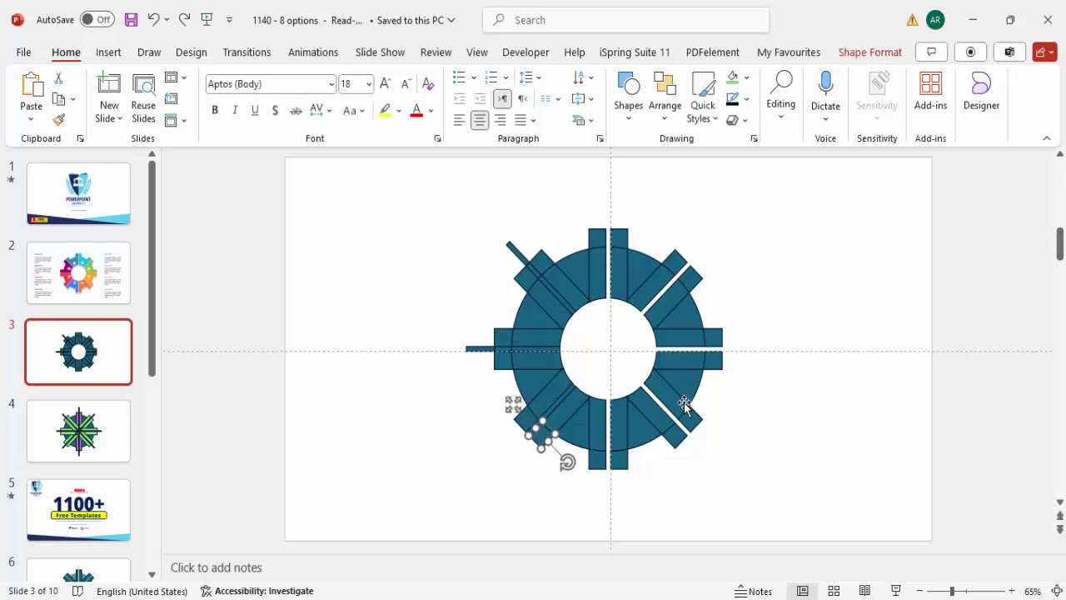
{"action": "key", "text": "Delete"}
{"action": "left_click", "coordinate": [551, 429]}
{"action": "key", "text": "Delete"}
{"action": "left_click", "coordinate": [529, 425]}
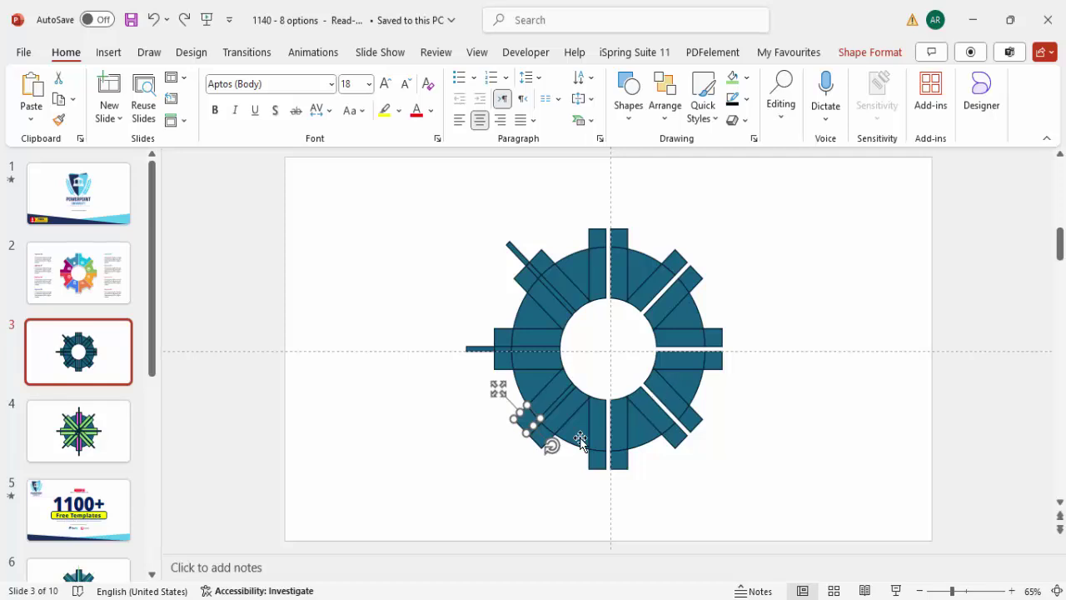
{"action": "key", "text": "Delete"}
{"action": "left_click_drag", "start_coordinate": [460, 403], "coordinate": [556, 409]}
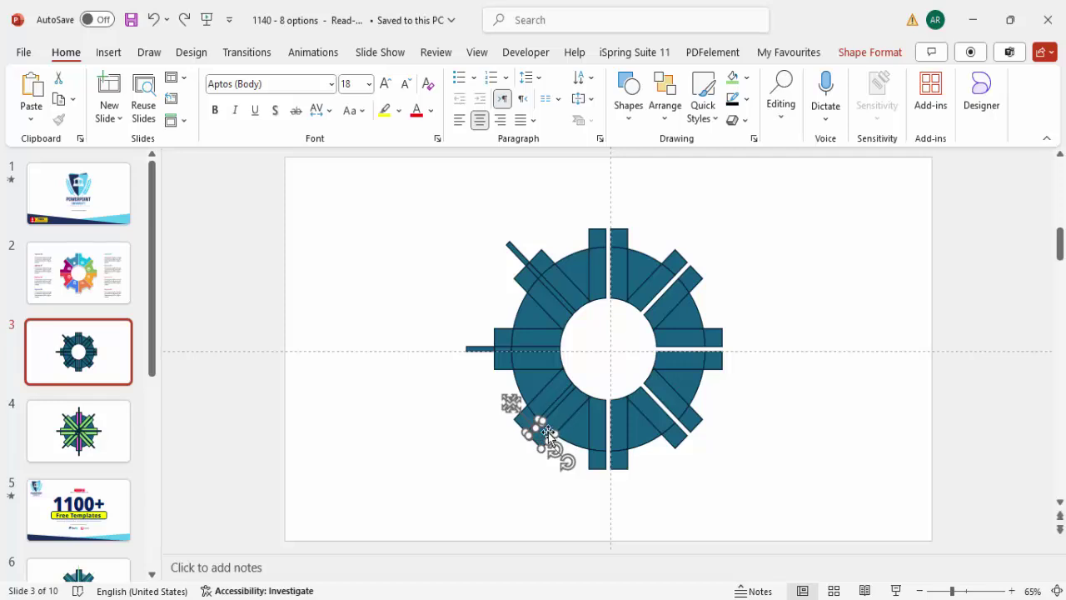
{"action": "key", "text": "Delete"}
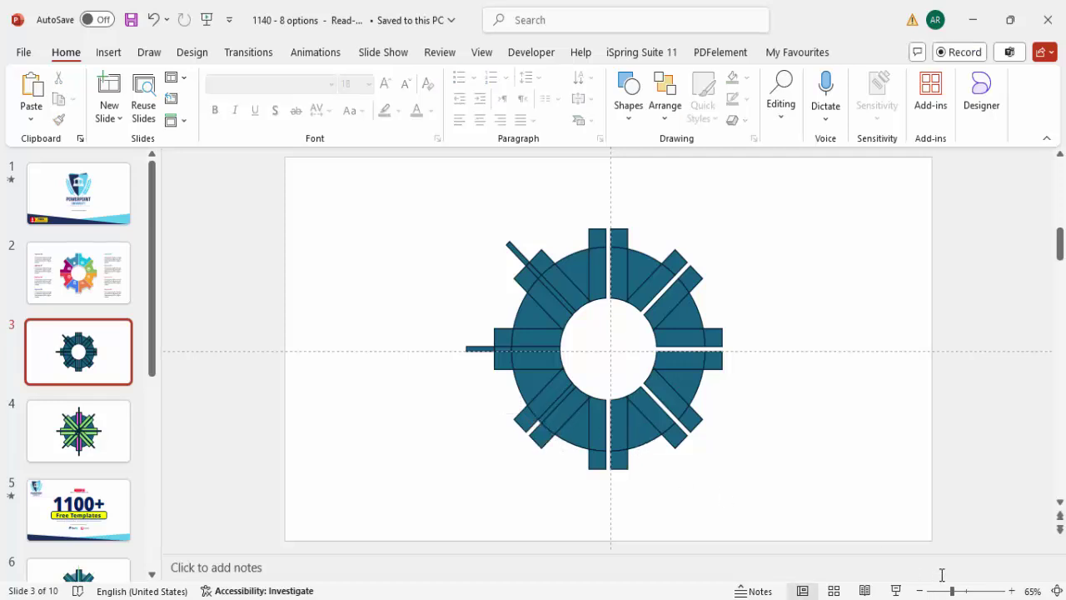
Delete the remaining thin strip fragment inside the ring on the lower-left diagonal
{"action": "left_click", "coordinate": [987, 591]}
{"action": "scroll", "coordinate": [519, 499], "scroll_direction": "down", "scroll_amount": 5}
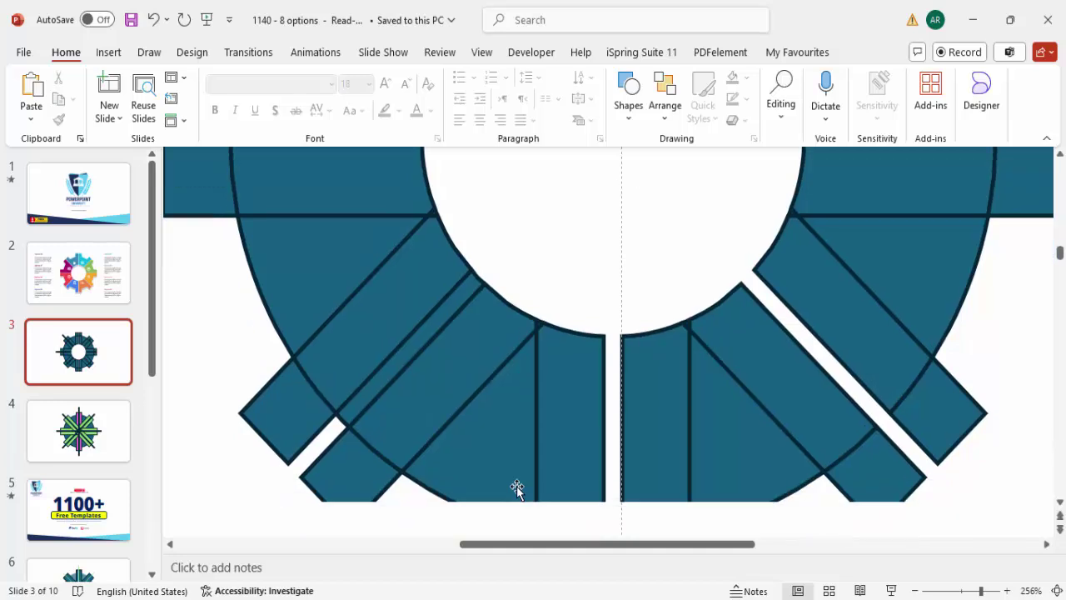
{"action": "left_click", "coordinate": [388, 388]}
{"action": "key", "text": "Delete"}
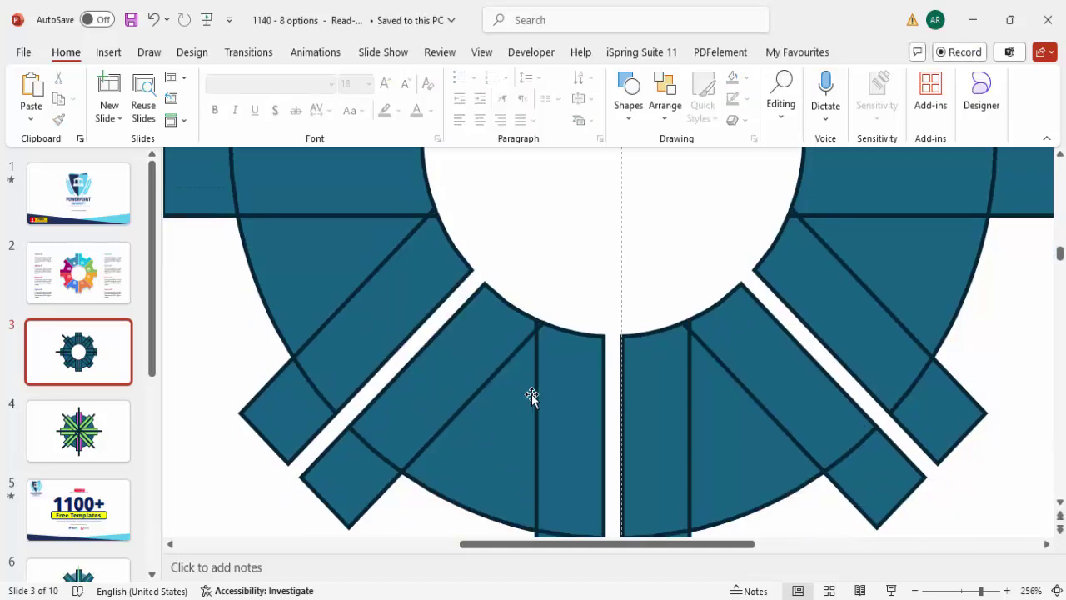
Delete the thin strip fragment within the ring on the left horizontal axis
{"action": "scroll", "coordinate": [525, 398], "scroll_direction": "up", "scroll_amount": 3}
{"action": "left_click", "coordinate": [221, 254]}
{"action": "key", "text": "Delete"}
Delete the thin strip fragments along the upper-left diagonal, from the ring's inner edge out past the tooth
{"action": "scroll", "coordinate": [416, 300], "scroll_direction": "up", "scroll_amount": 4}
{"action": "scroll", "coordinate": [436, 298], "scroll_direction": "up", "scroll_amount": 3}
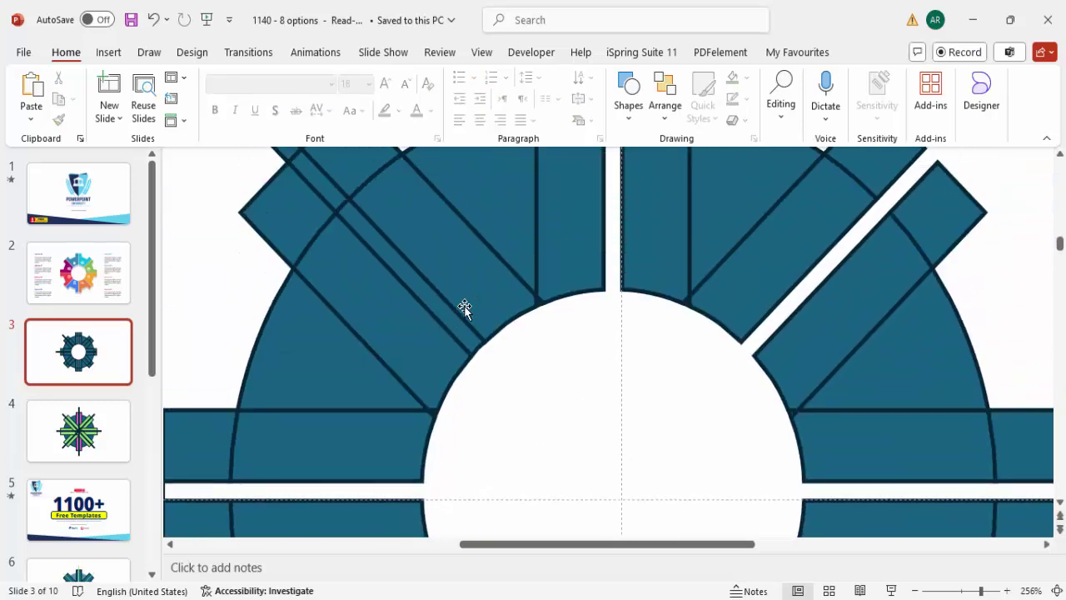
{"action": "left_click", "coordinate": [453, 315]}
{"action": "key", "text": "Delete"}
{"action": "left_click", "coordinate": [330, 199]}
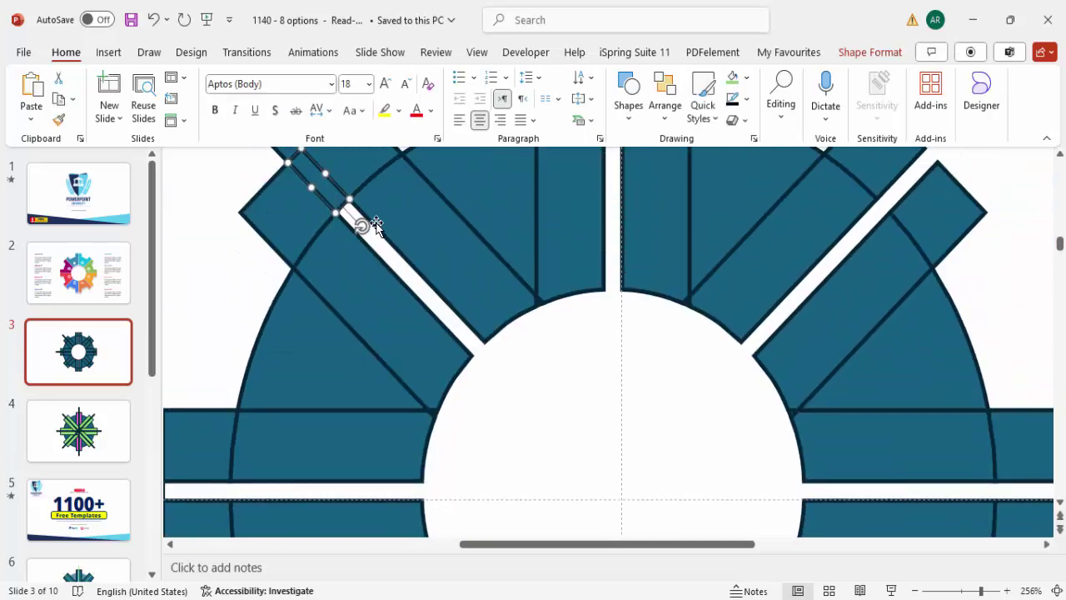
{"action": "key", "text": "Delete"}
{"action": "scroll", "coordinate": [347, 211], "scroll_direction": "up", "scroll_amount": 1}
{"action": "left_click", "coordinate": [278, 189]}
{"action": "key", "text": "Delete"}
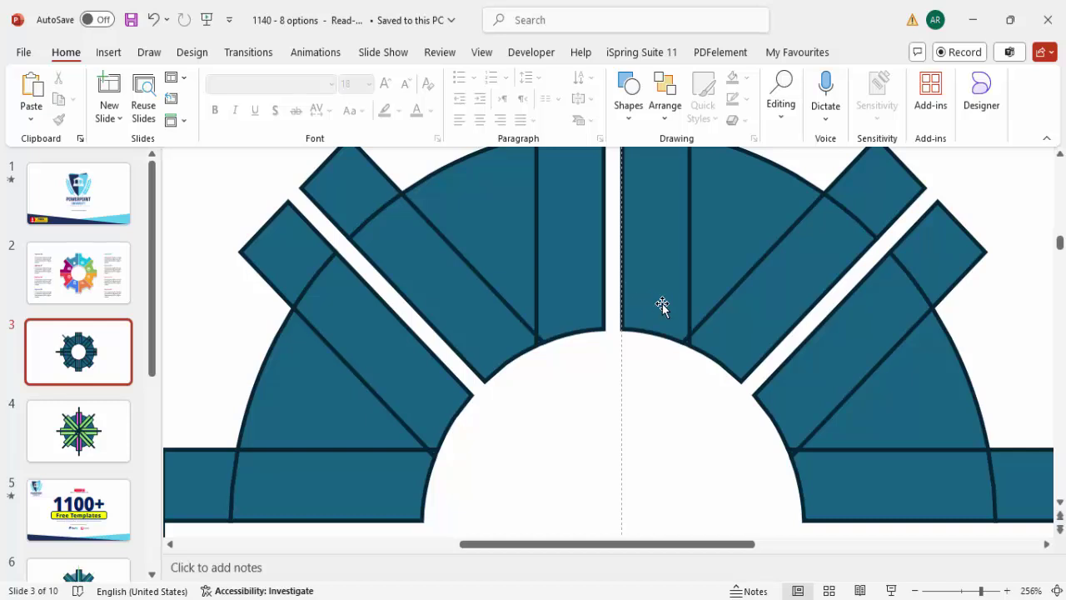
Delete the thin strip end protruding beyond the tooth on the left horizontal axis
{"action": "scroll", "coordinate": [661, 305], "scroll_direction": "up", "scroll_amount": 5}
{"action": "scroll", "coordinate": [1004, 507], "scroll_direction": "down", "scroll_amount": 10}
{"action": "left_click", "coordinate": [1055, 591]}
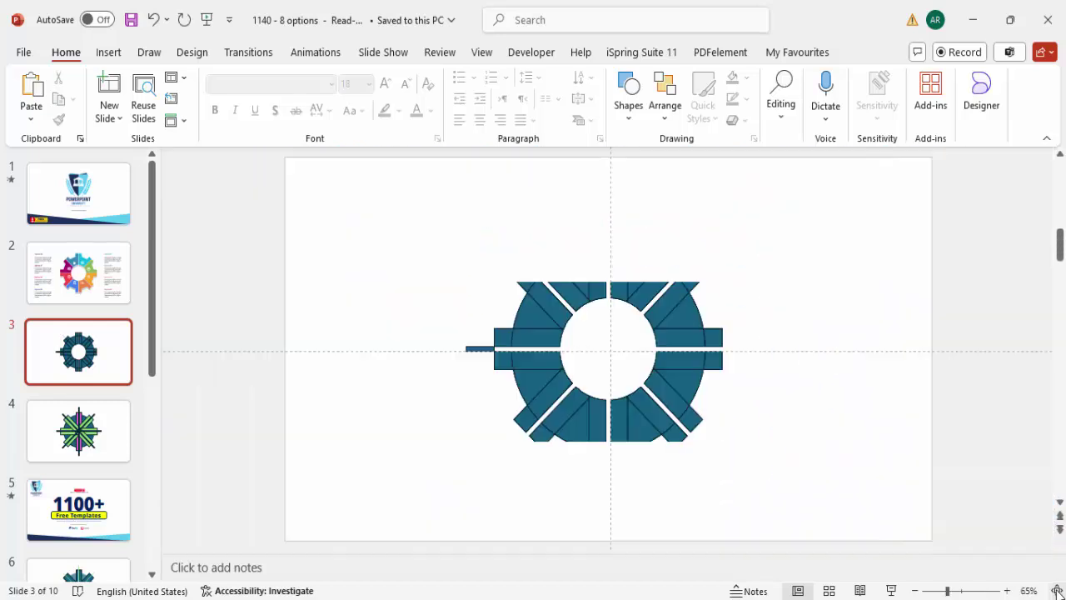
{"action": "left_click", "coordinate": [488, 349]}
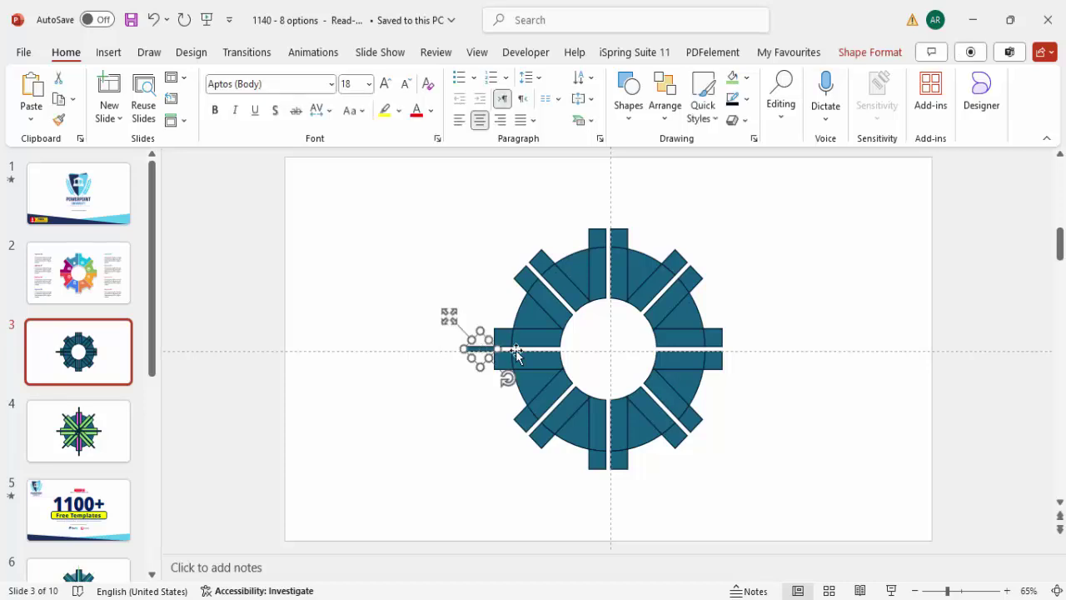
{"action": "left_click", "coordinate": [592, 351]}
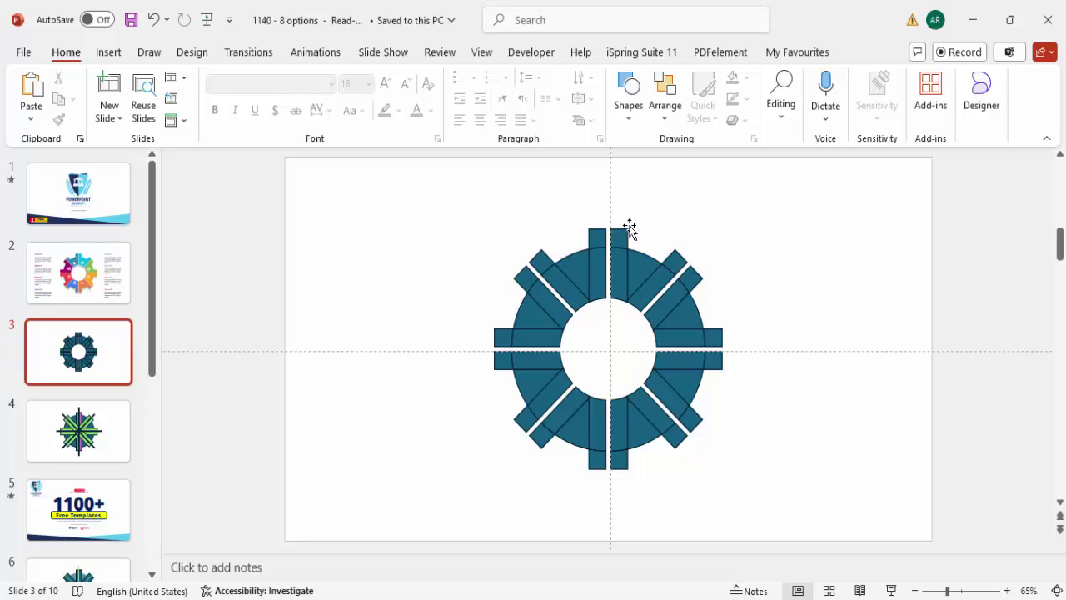
Try selecting the fragments of the segment just right of the upper vertical gap and moving the tiny piece at its inner edge
{"action": "left_click", "coordinate": [970, 591]}
{"action": "scroll", "coordinate": [661, 353], "scroll_direction": "up", "scroll_amount": 3}
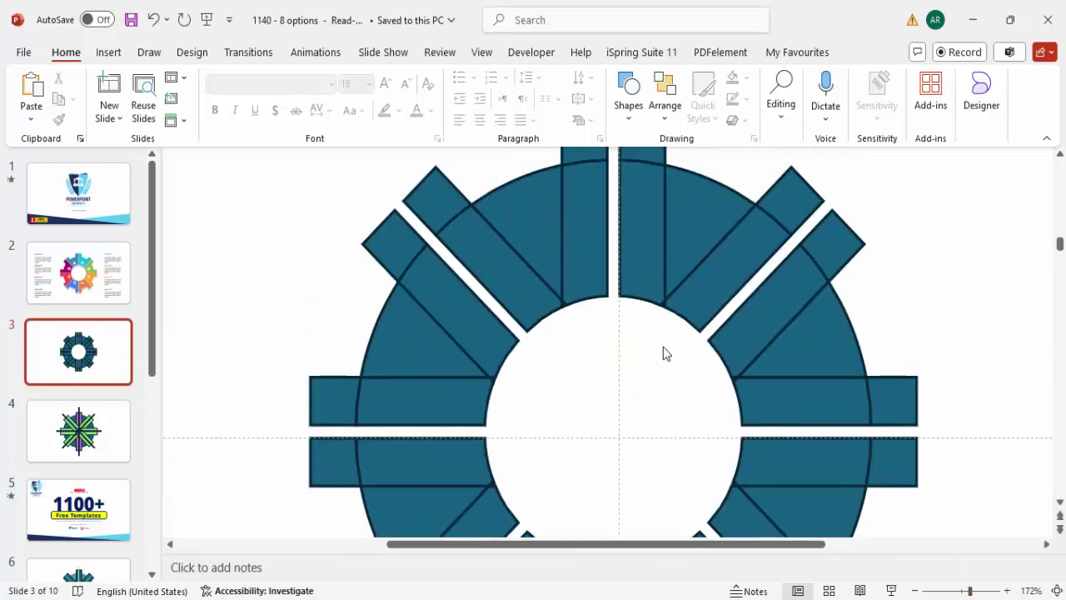
{"action": "left_click", "coordinate": [662, 199]}
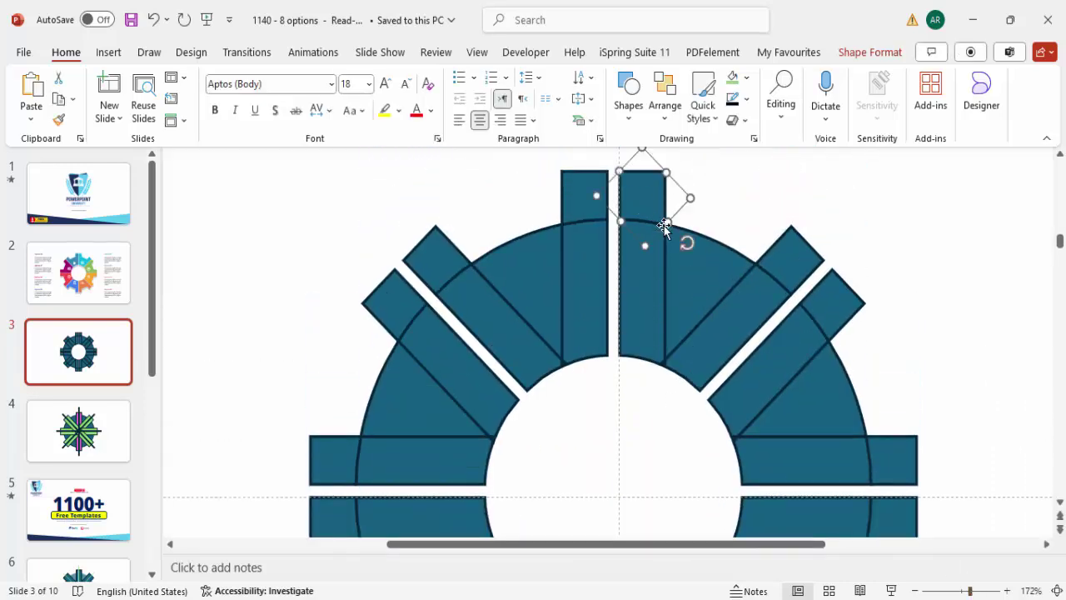
{"action": "left_click", "coordinate": [645, 258], "text": "shift"}
{"action": "left_click", "coordinate": [720, 254], "text": "shift"}
{"action": "left_click", "coordinate": [782, 275], "text": "shift"}
{"action": "left_click", "coordinate": [766, 306], "text": "shift"}
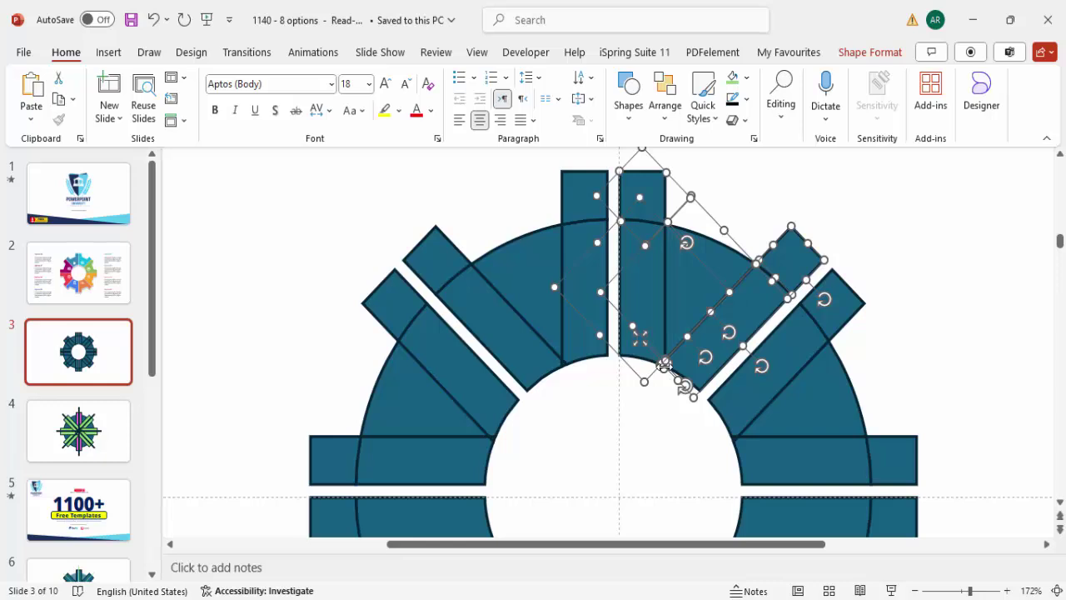
{"action": "left_click", "coordinate": [658, 409]}
{"action": "left_click", "coordinate": [664, 368]}
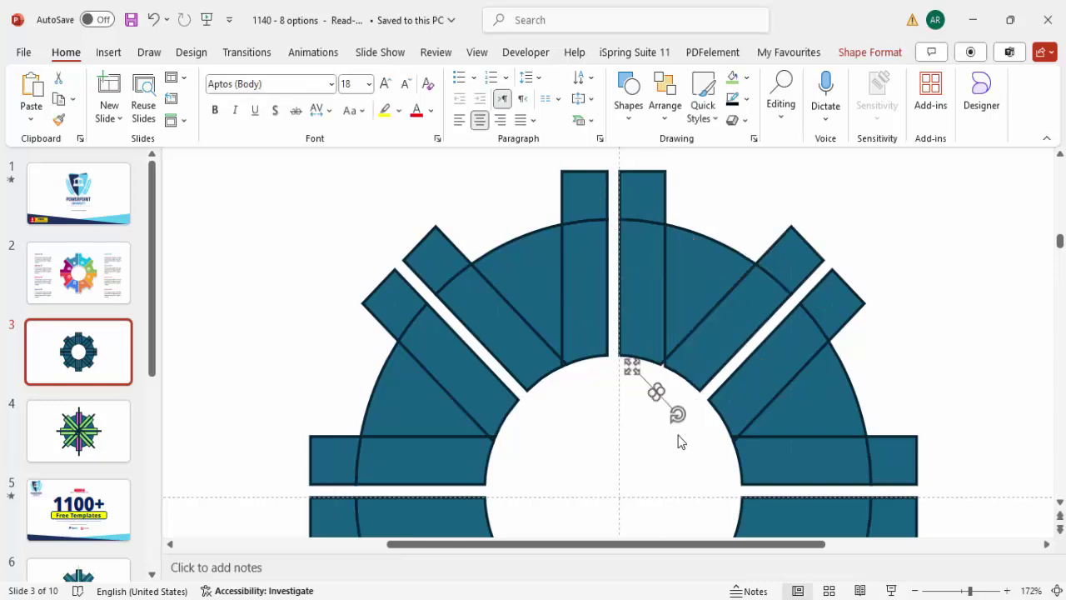
Remove the outline from the fragments of the segment just right of the upper vertical gap, including the tiny inner-edge piece
{"action": "left_click_drag", "start_coordinate": [680, 439], "coordinate": [638, 327]}
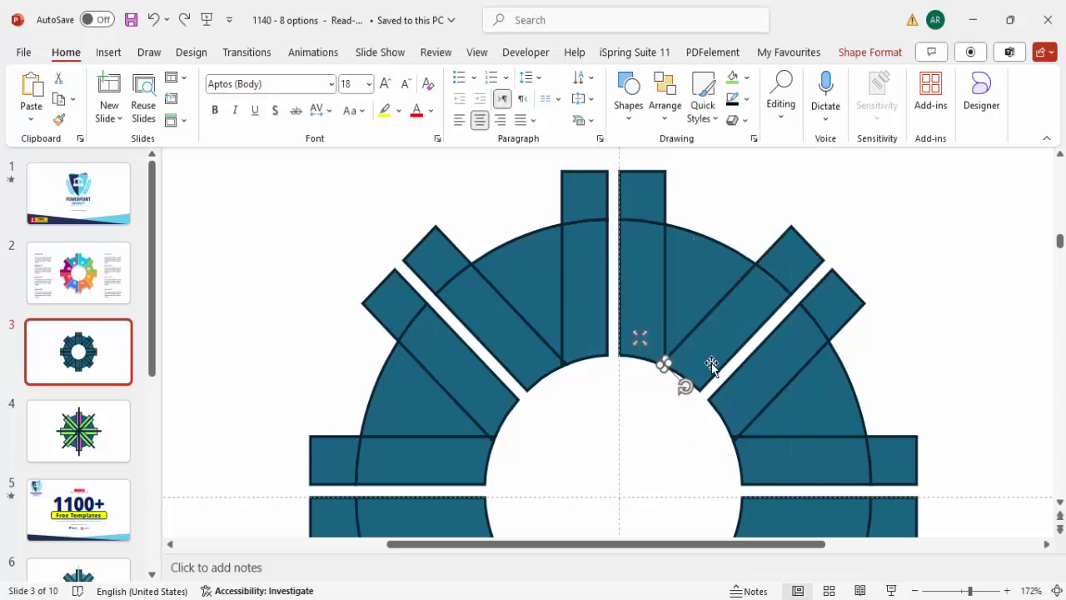
{"action": "left_click", "coordinate": [642, 198], "text": "shift"}
{"action": "left_click", "coordinate": [677, 272], "text": "shift"}
{"action": "left_click", "coordinate": [731, 260], "text": "shift"}
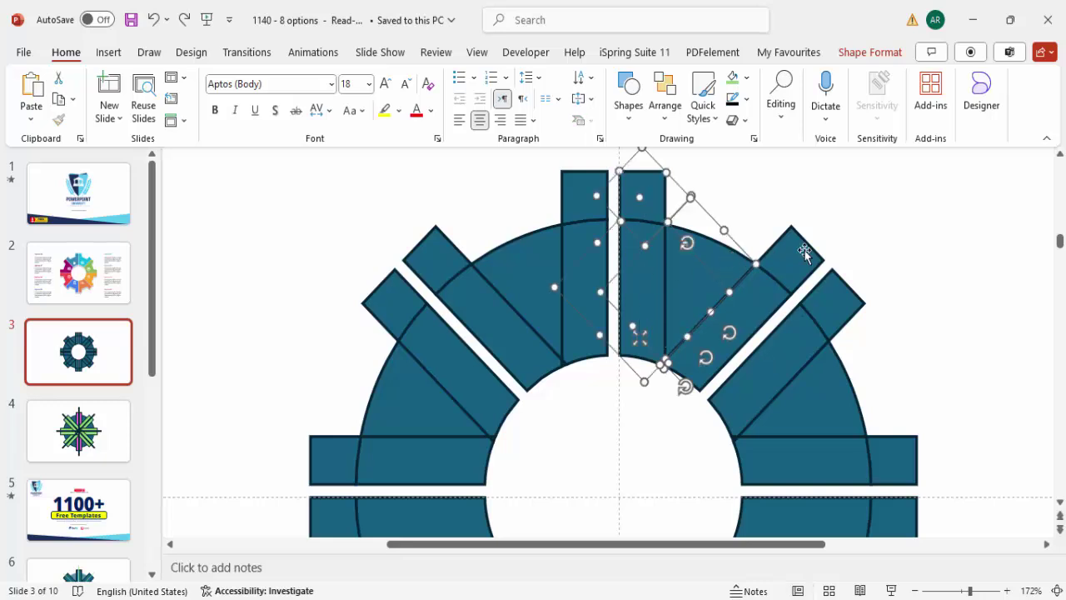
{"action": "left_click", "coordinate": [802, 250], "text": "shift"}
{"action": "left_click", "coordinate": [755, 305], "text": "shift"}
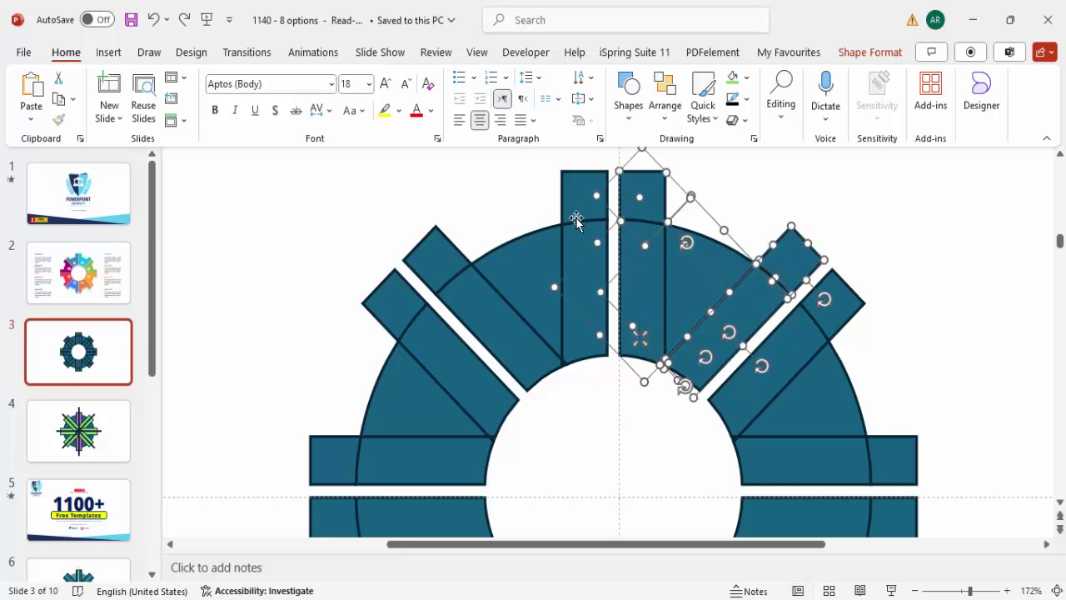
{"action": "left_click", "coordinate": [869, 51]}
{"action": "left_click", "coordinate": [174, 121]}
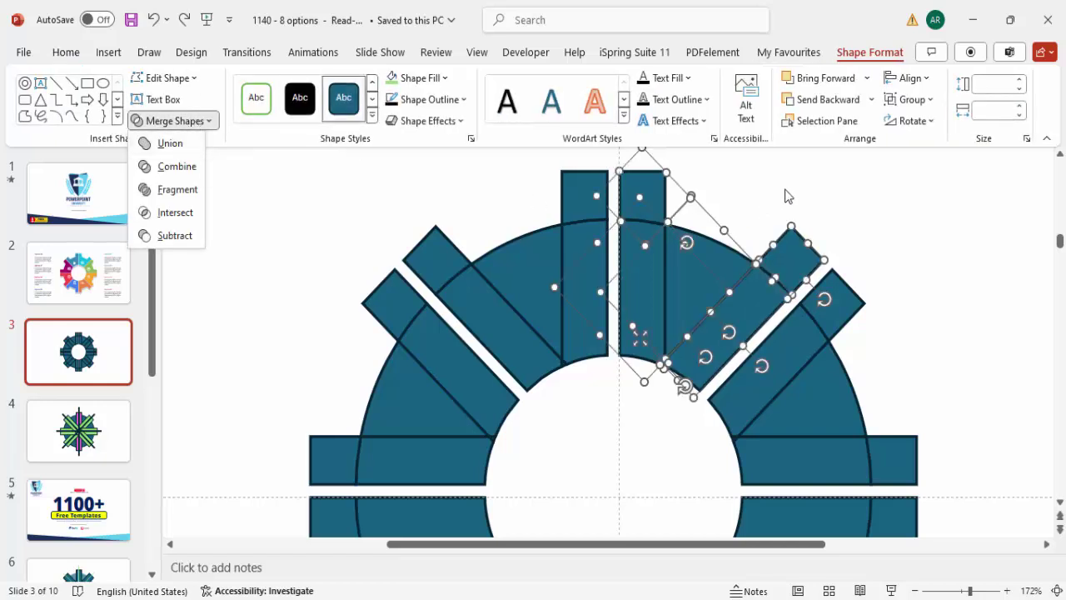
{"action": "left_click", "coordinate": [452, 100]}
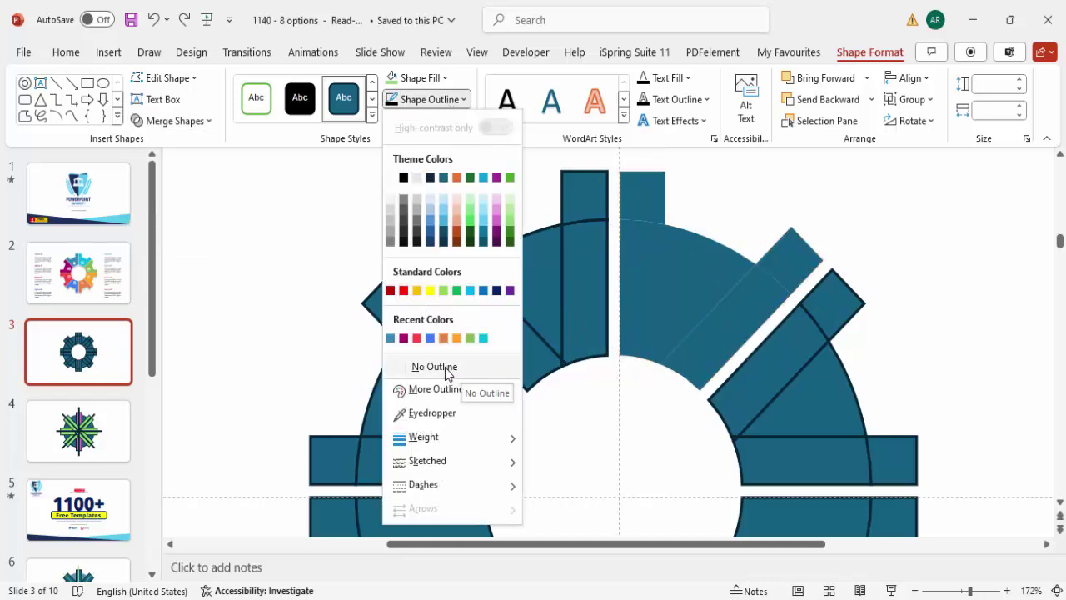
{"action": "left_click", "coordinate": [445, 368]}
{"action": "left_click", "coordinate": [939, 243]}
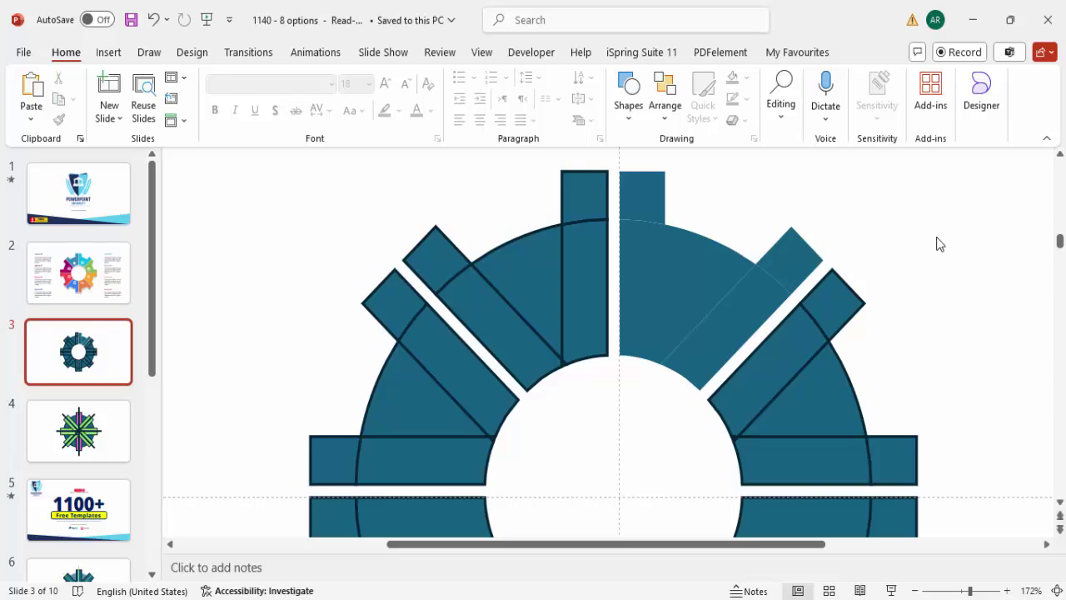
Remove the outline from all shapes on the slide
{"action": "key", "text": "ctrl+a"}
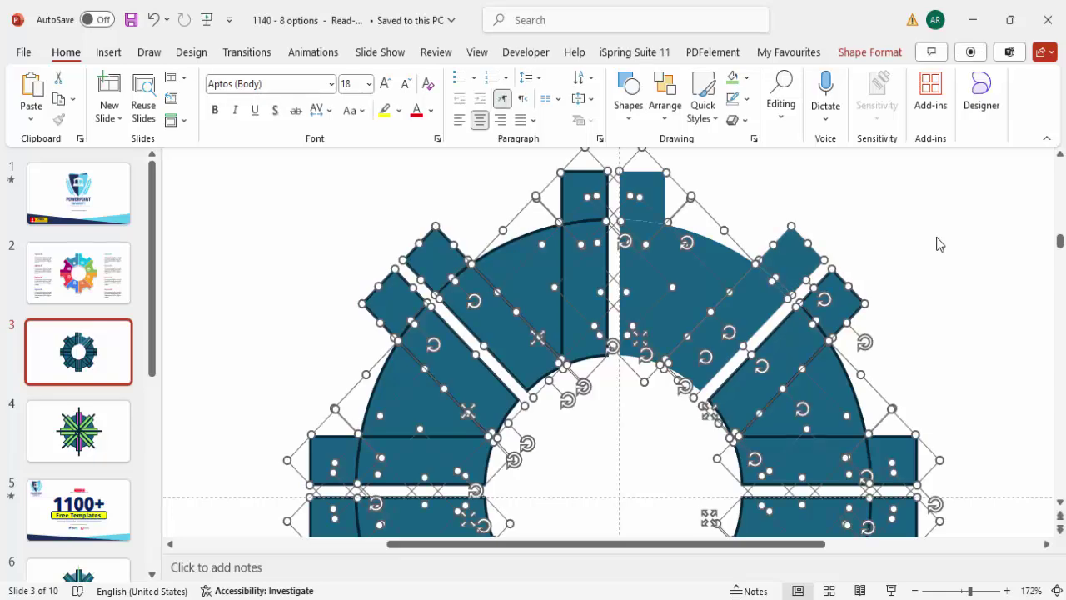
{"action": "left_click", "coordinate": [862, 52]}
{"action": "left_click", "coordinate": [425, 100]}
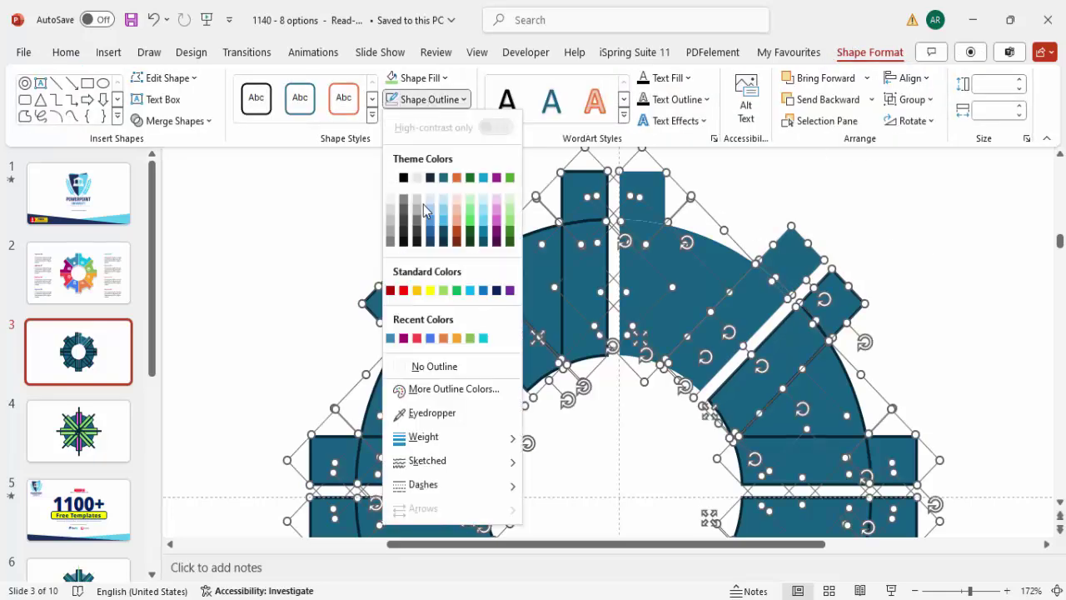
{"action": "left_click", "coordinate": [448, 371]}
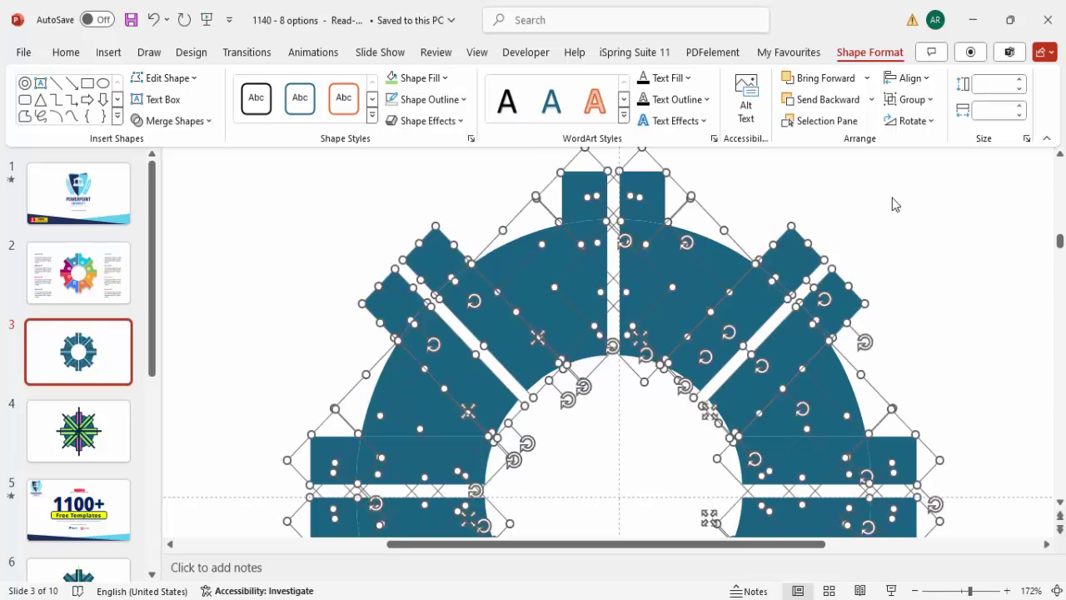
{"action": "left_click", "coordinate": [739, 215]}
{"action": "left_click", "coordinate": [636, 185]}
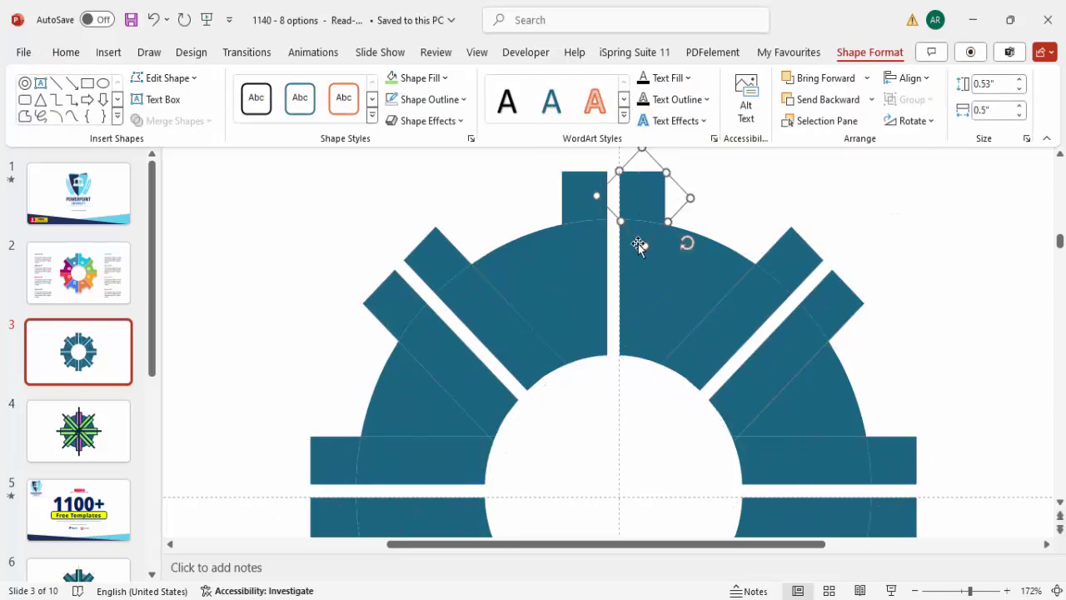
{"action": "left_click", "coordinate": [642, 360]}
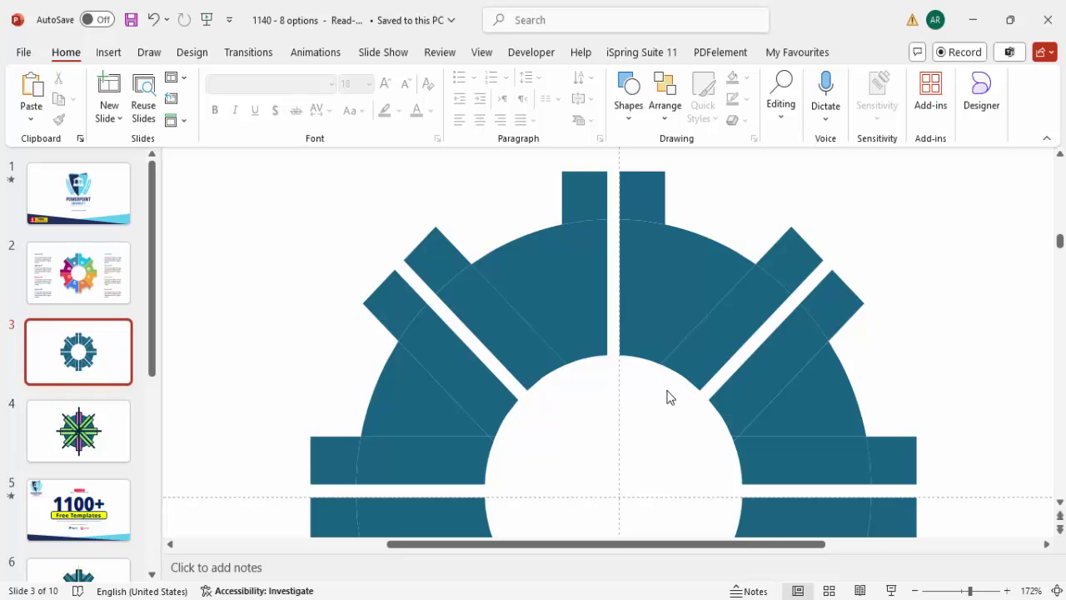
{"action": "left_click", "coordinate": [658, 358]}
{"action": "left_click", "coordinate": [722, 268], "text": "shift"}
Union the fragments of the segment just right of the upper vertical gap, including the tiny inner-edge piece, into one shape
{"action": "left_click_drag", "start_coordinate": [681, 402], "coordinate": [649, 316]}
{"action": "left_click", "coordinate": [649, 325]}
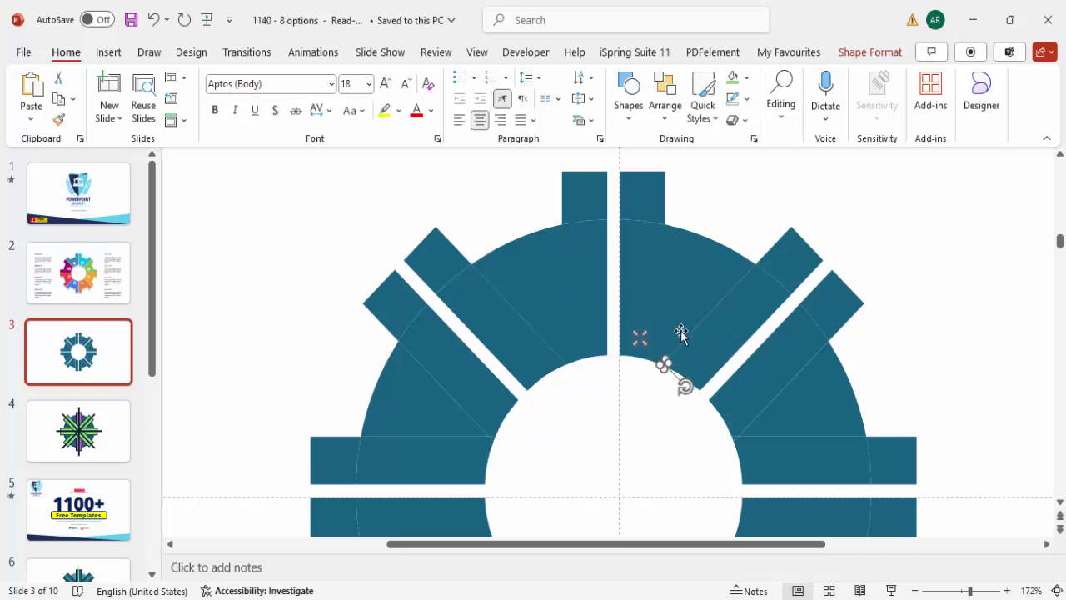
{"action": "left_click", "coordinate": [643, 193], "text": "shift"}
{"action": "left_click", "coordinate": [639, 212], "text": "shift"}
{"action": "left_click", "coordinate": [646, 202], "text": "shift"}
{"action": "left_click", "coordinate": [789, 242], "text": "shift"}
{"action": "left_click", "coordinate": [752, 300], "text": "shift"}
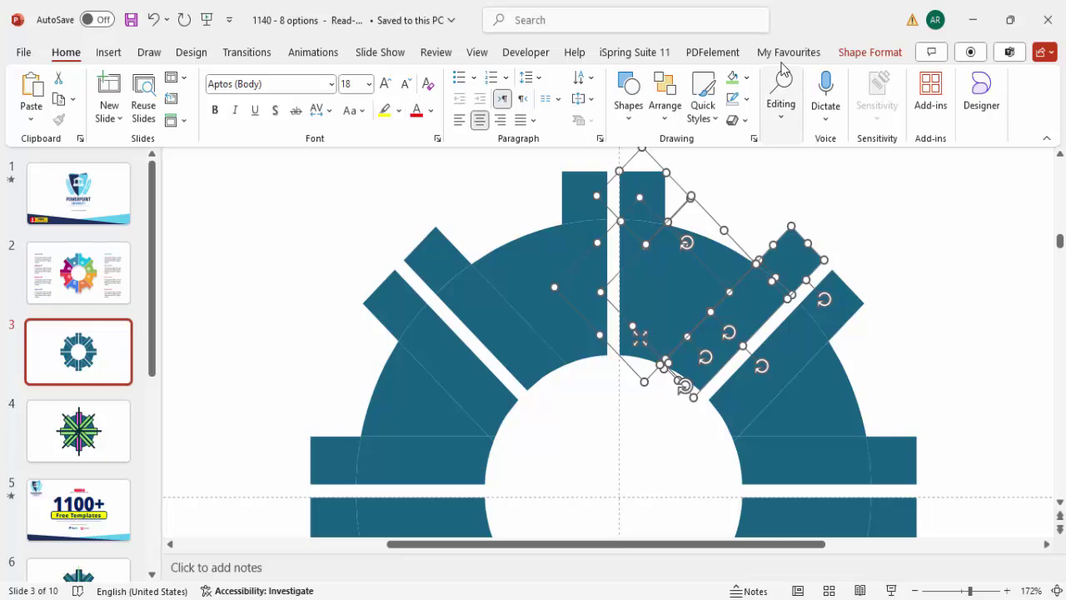
{"action": "left_click", "coordinate": [869, 52]}
{"action": "left_click", "coordinate": [203, 123]}
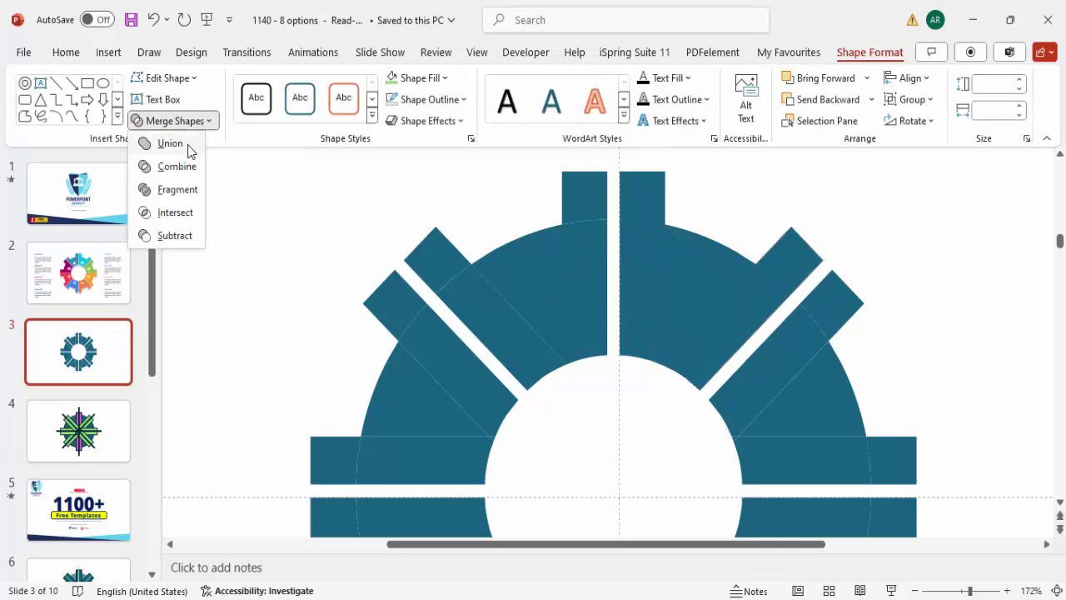
{"action": "left_click", "coordinate": [191, 145]}
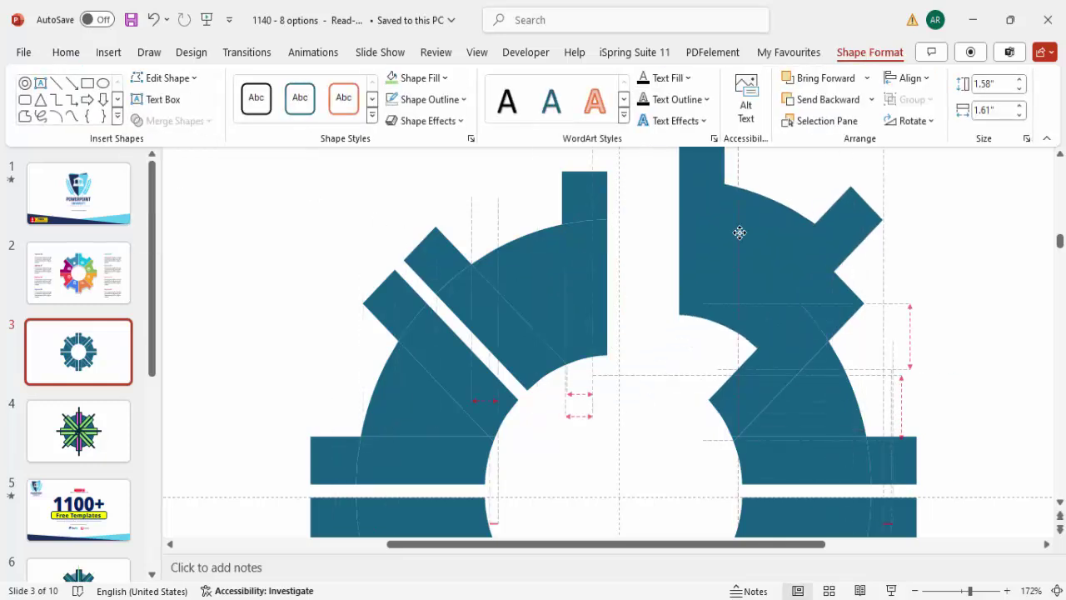